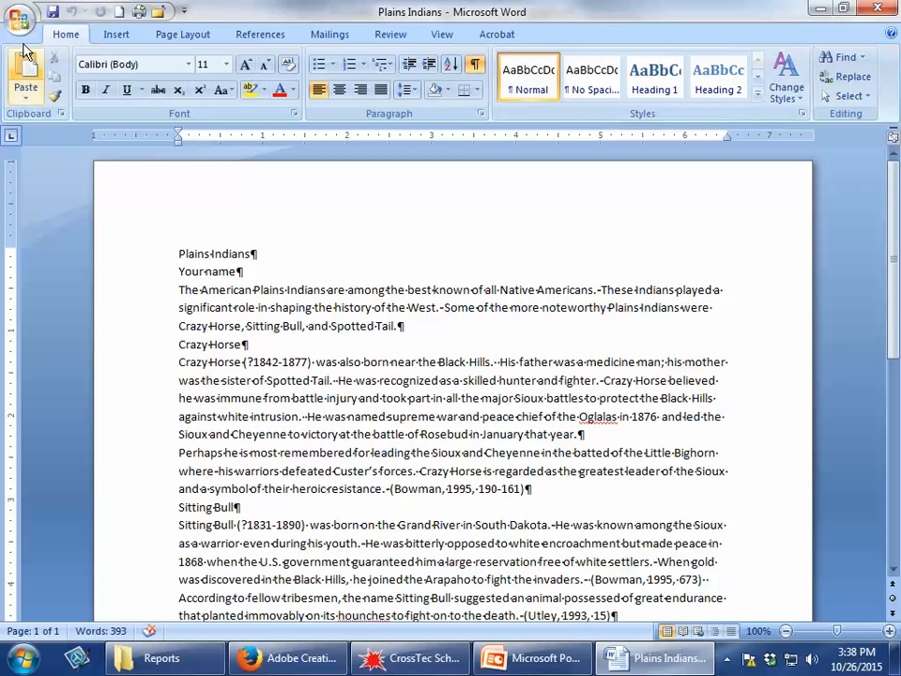
# Step: Apply the Title style to the "Plains Indians" line and set its spacing before to 72 pt
pyautogui.click(758, 101)
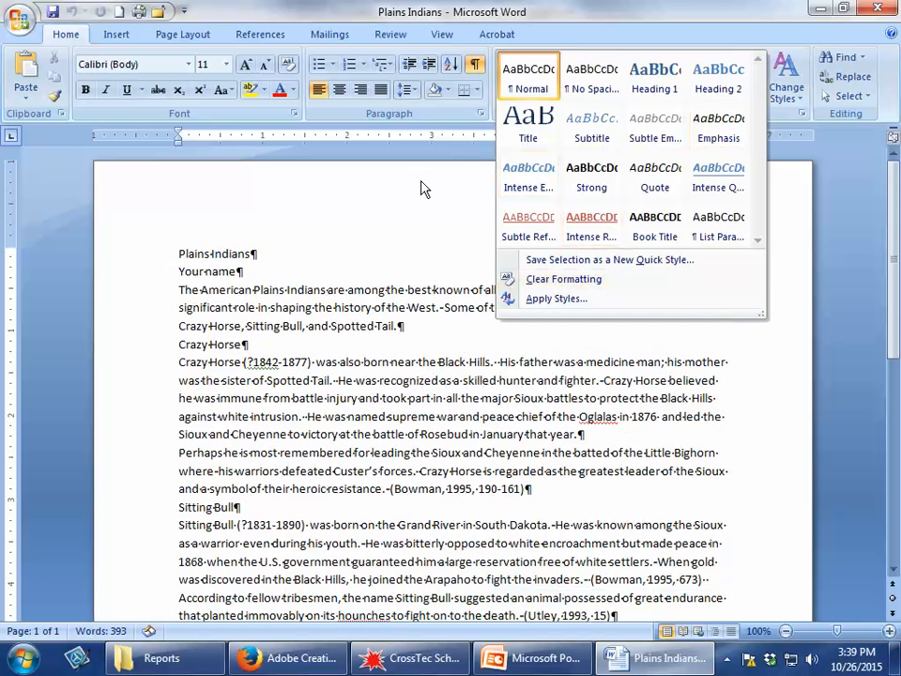
pyautogui.click(513, 150)
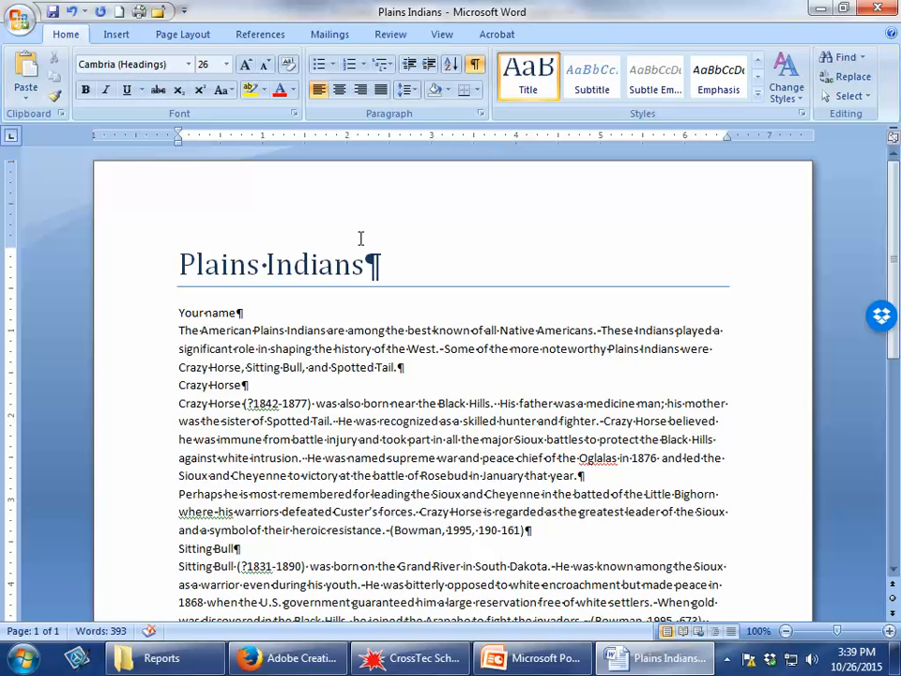
pyautogui.click(273, 264)
pyautogui.click(187, 37)
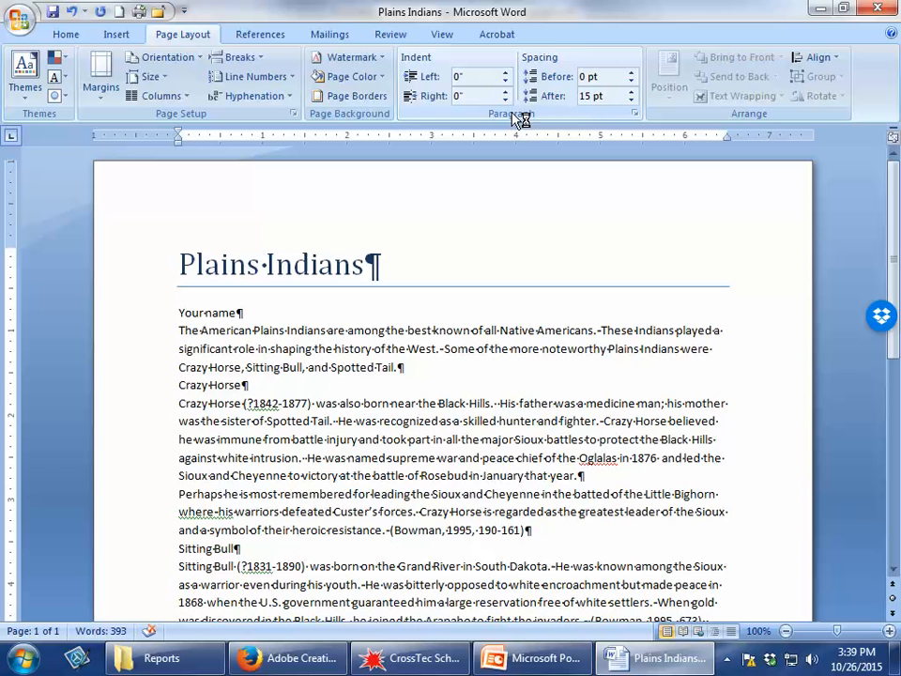
pyautogui.click(586, 76)
pyautogui.write('72')
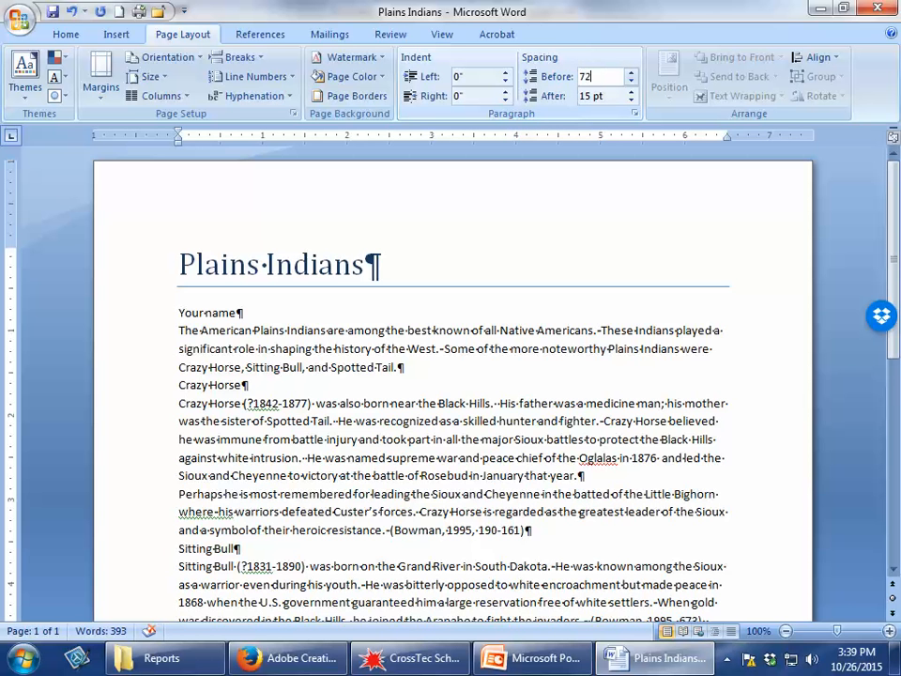
pyautogui.press('Return')
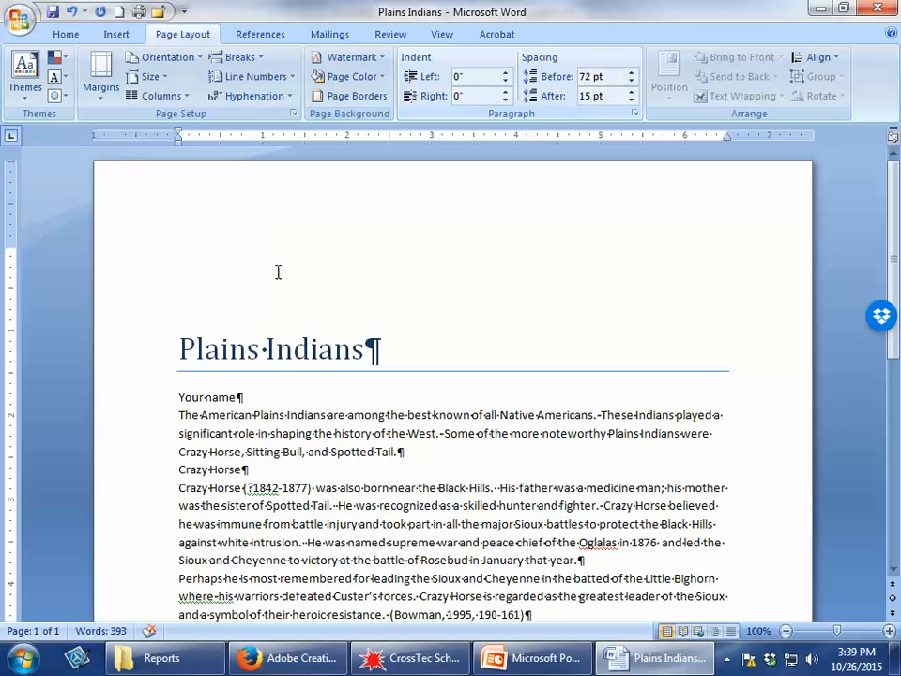
# Step: Apply the Subtitle style to the "Your name" line below the title
pyautogui.click(224, 396)
pyautogui.click(63, 34)
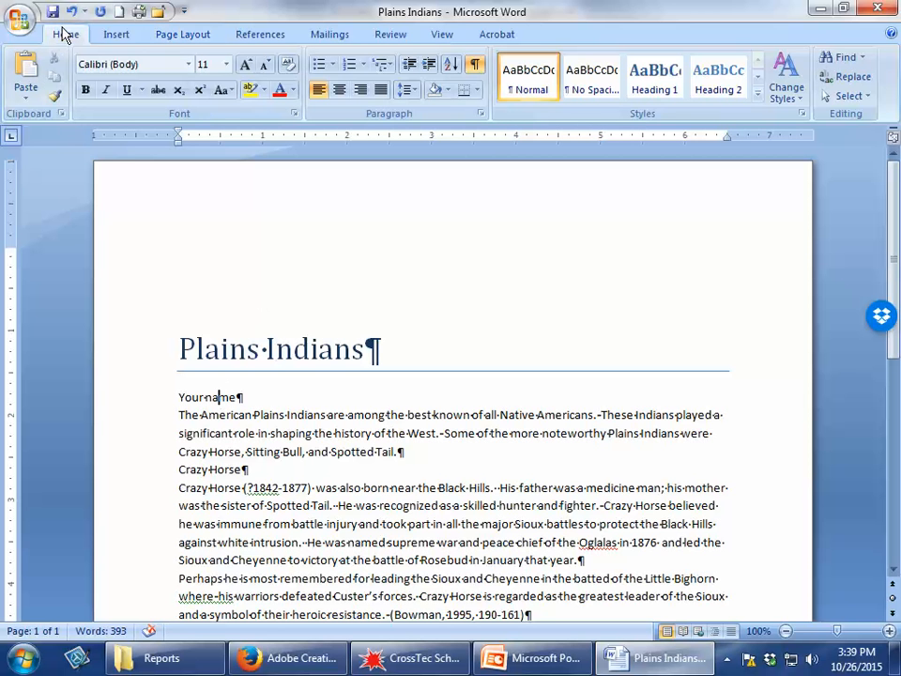
pyautogui.click(757, 97)
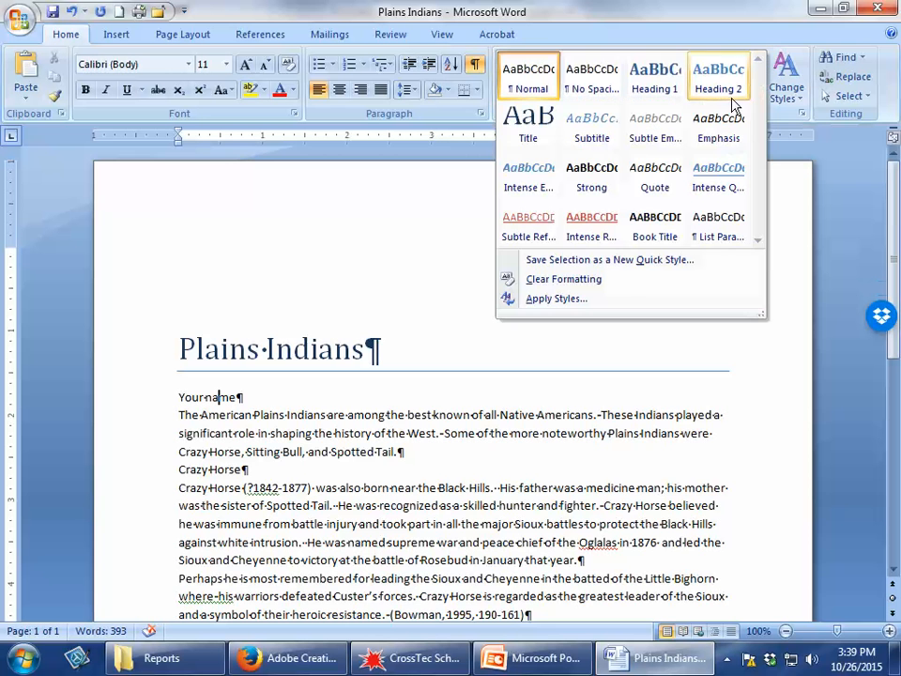
pyautogui.click(580, 133)
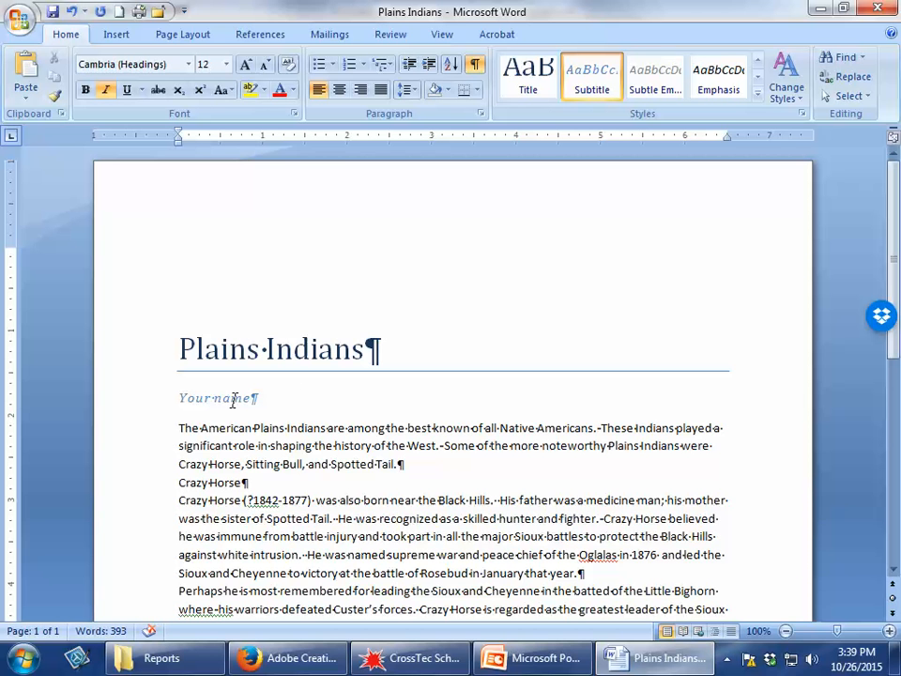
# Step: Replace the subtitle placeholder with "By:" followed by the author's full name, and add an empty paragraph below it
pyautogui.click(171, 401)
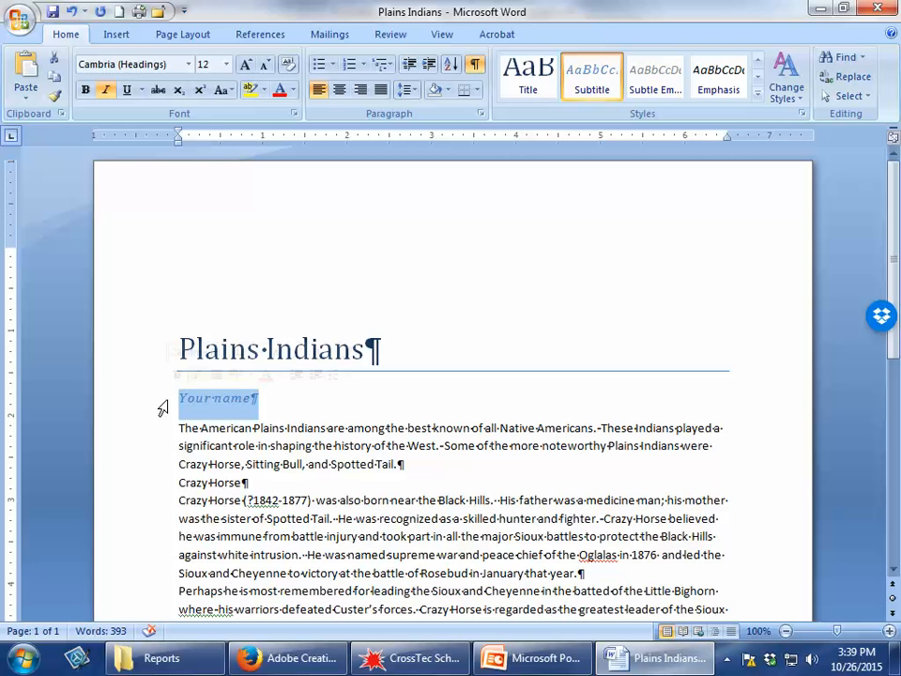
pyautogui.write('By: J')
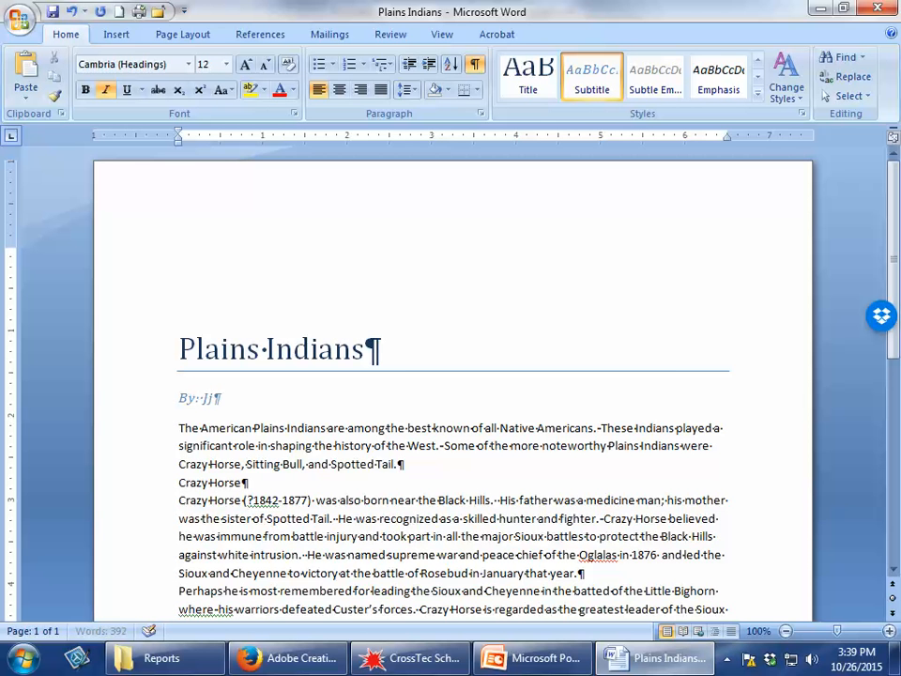
pyautogui.write('ennifer Spann')
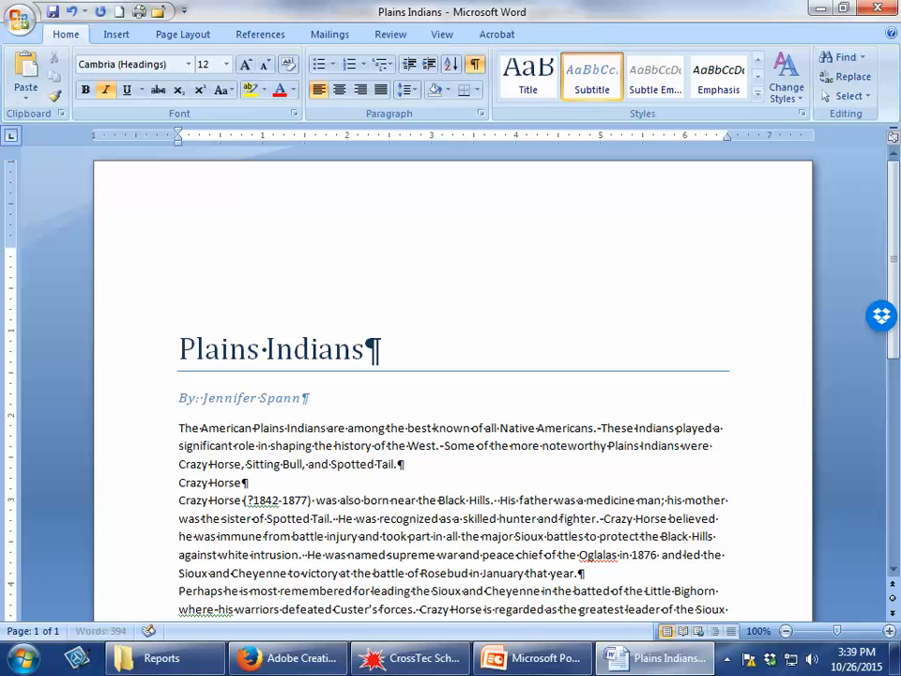
pyautogui.press('Return')
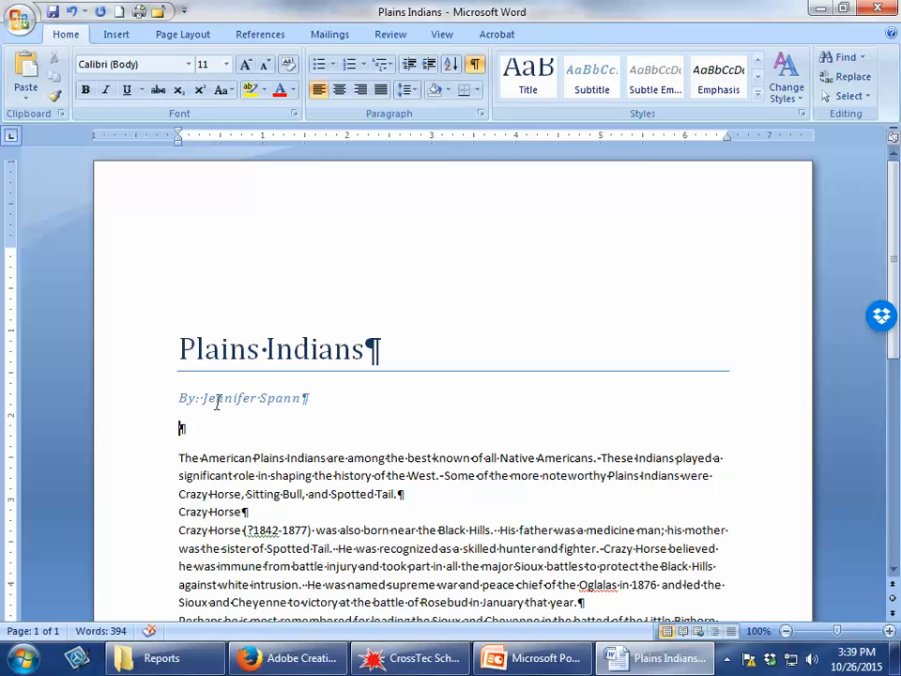
# Step: Give the introductory paragraph a 0.5" first-line indent and 12 pt spacing after
pyautogui.scroll(-3, 227, 480)
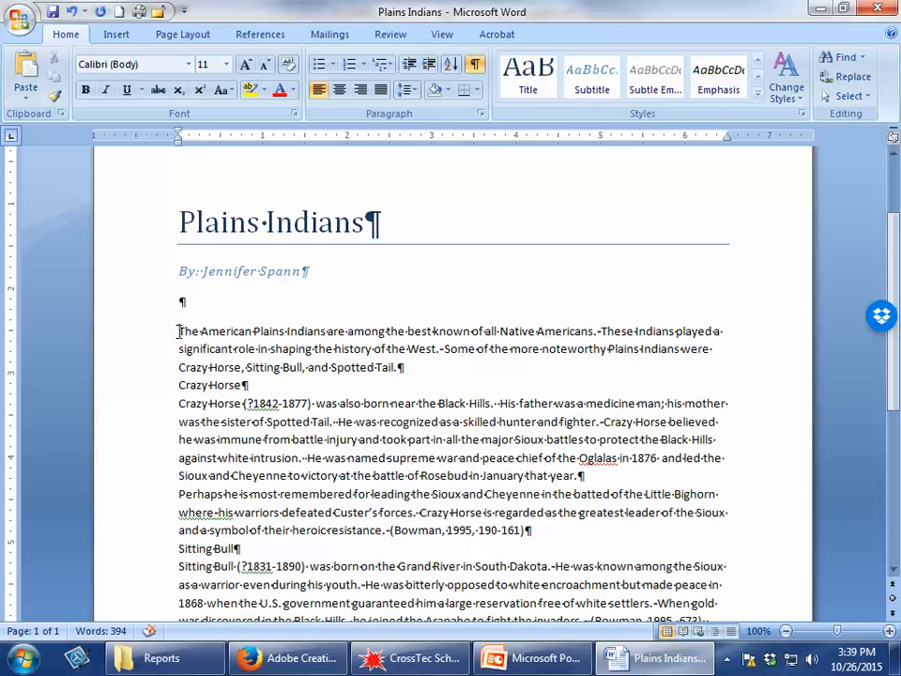
pyautogui.click(223, 348)
pyautogui.click(481, 113)
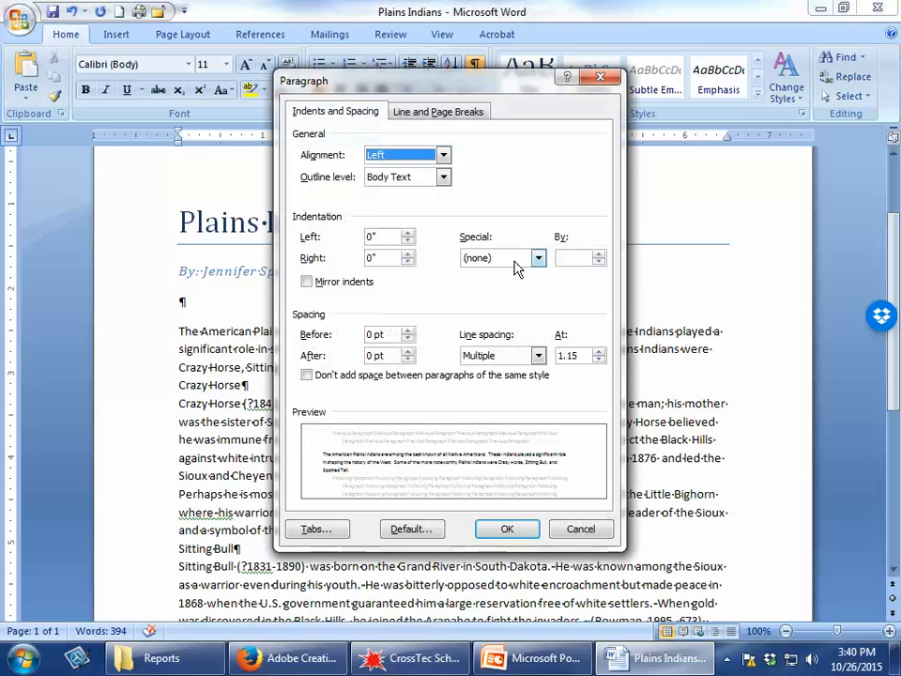
pyautogui.click(538, 258)
pyautogui.click(510, 288)
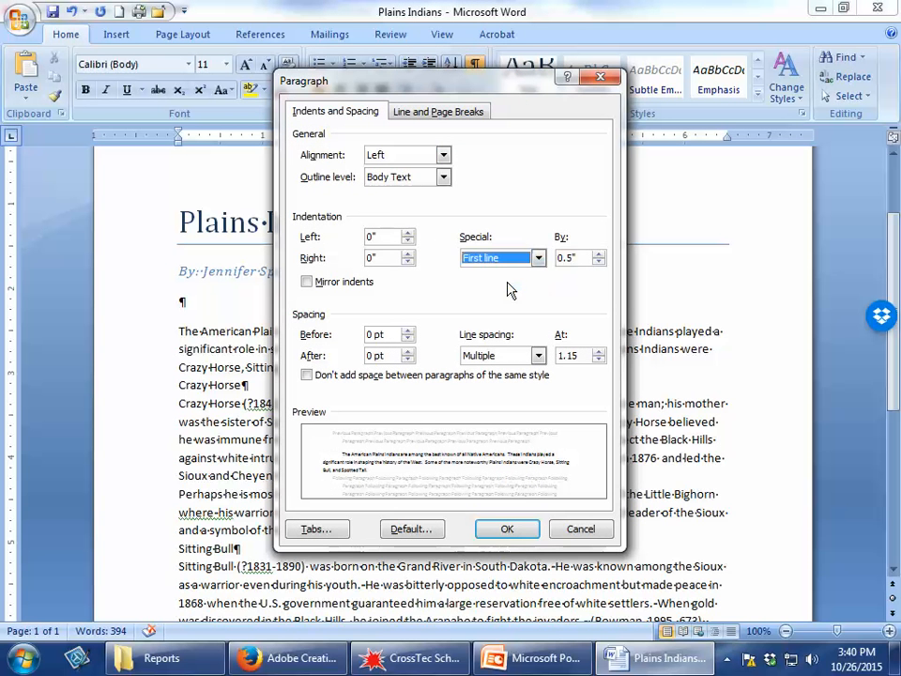
pyautogui.click(508, 528)
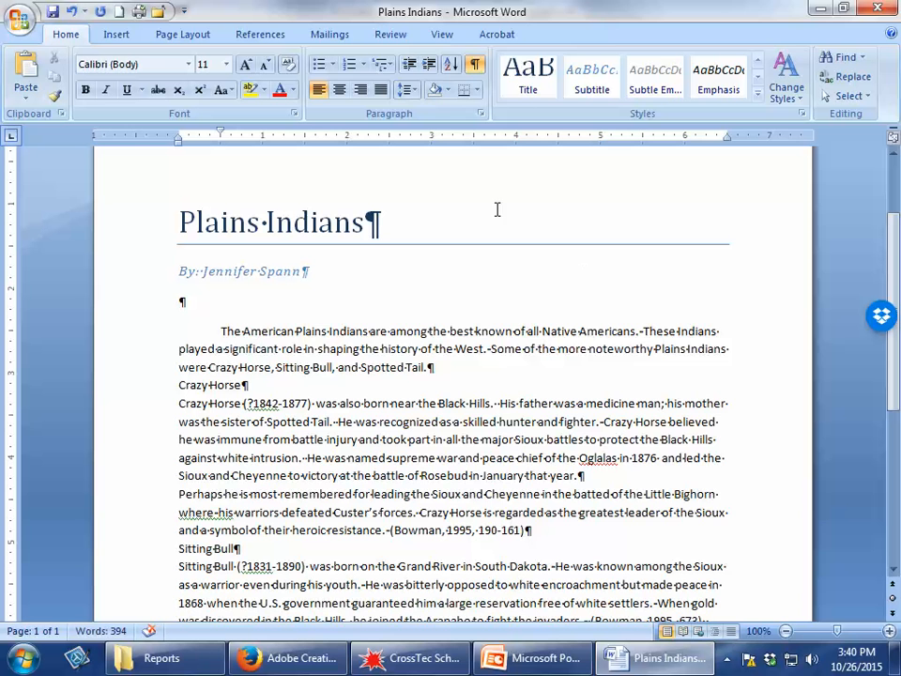
pyautogui.click(193, 34)
pyautogui.click(630, 92)
pyautogui.click(630, 92)
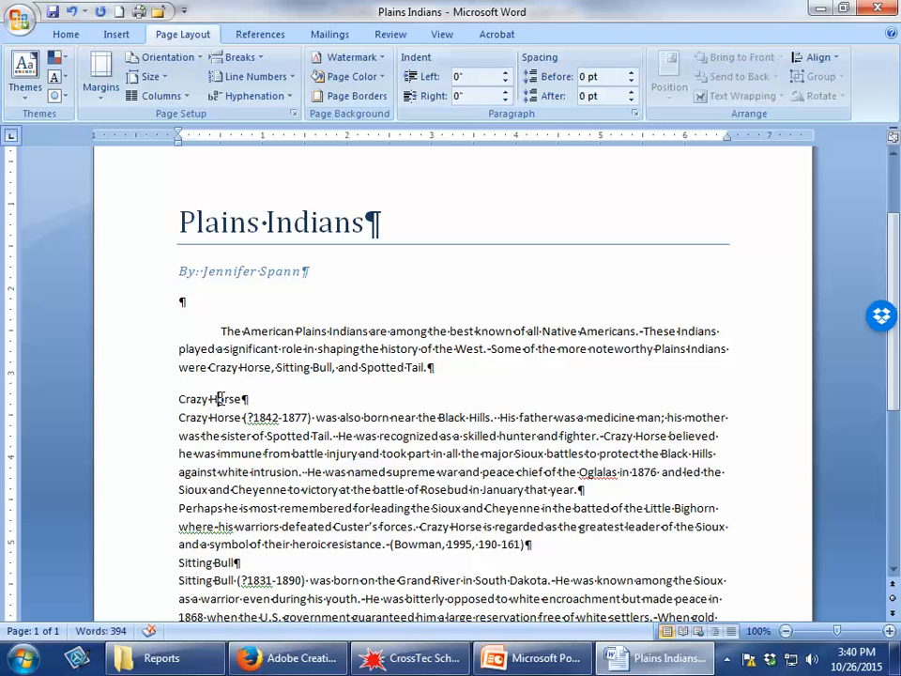
# Step: Apply the Heading 1 style to the Crazy Horse, Sitting Bull and Spotted Tail section titles
pyautogui.click(51, 35)
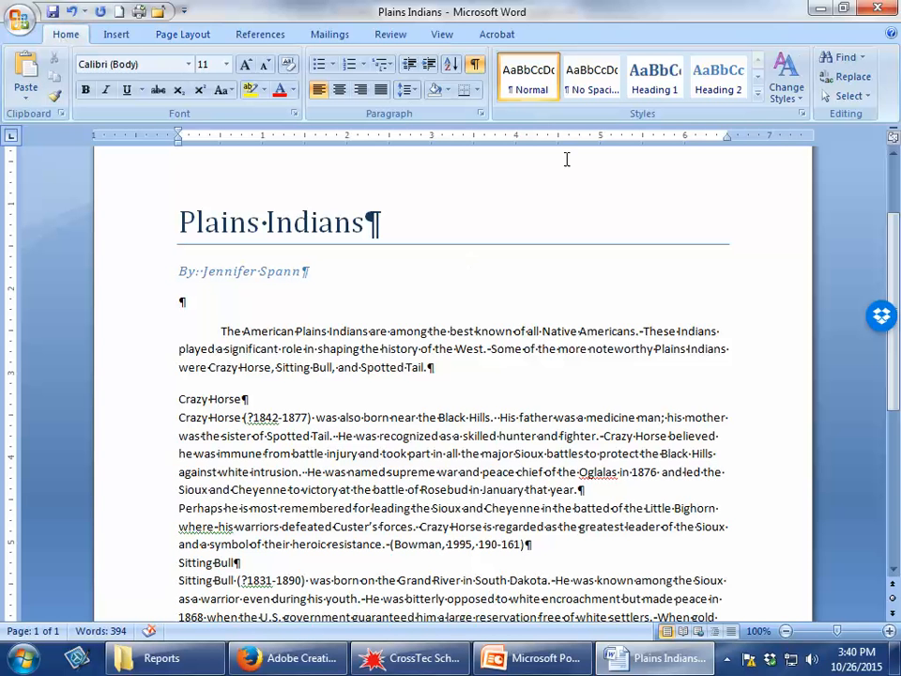
pyautogui.click(244, 399)
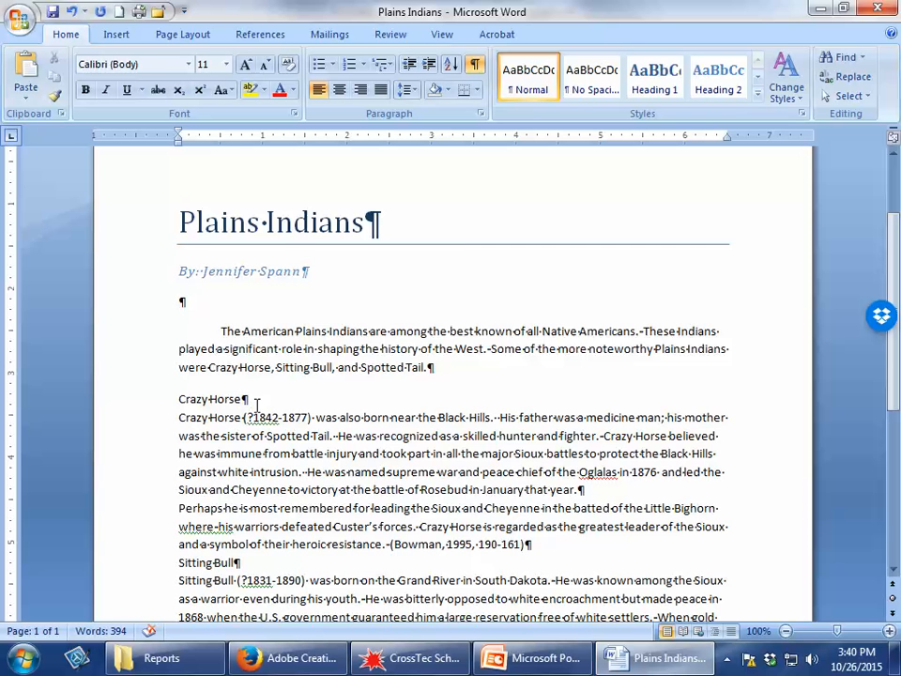
pyautogui.click(654, 90)
pyautogui.scroll(-2, 490, 350)
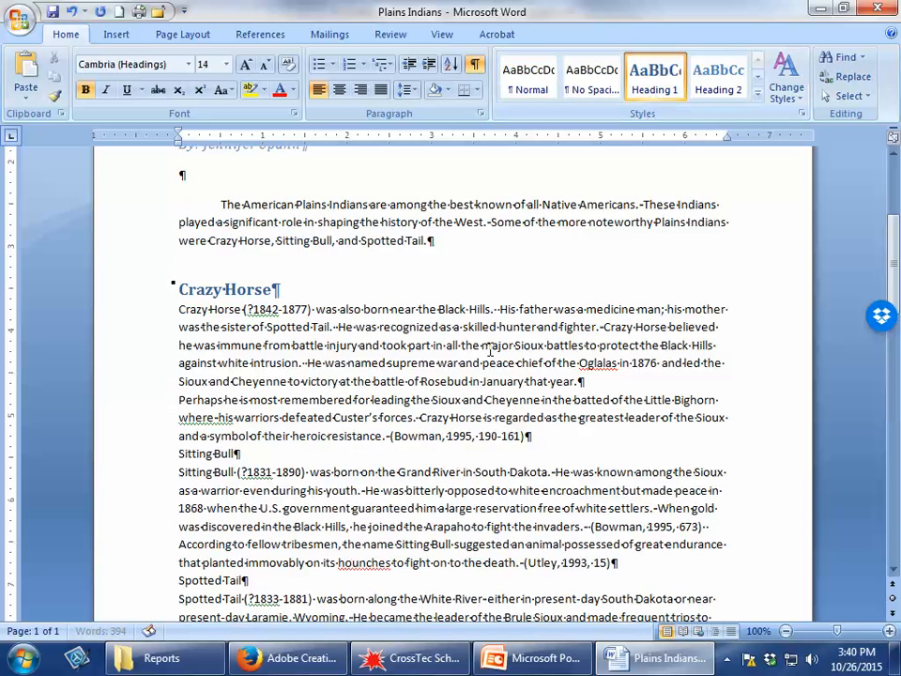
pyautogui.click(216, 454)
pyautogui.click(663, 85)
pyautogui.scroll(-2, 299, 574)
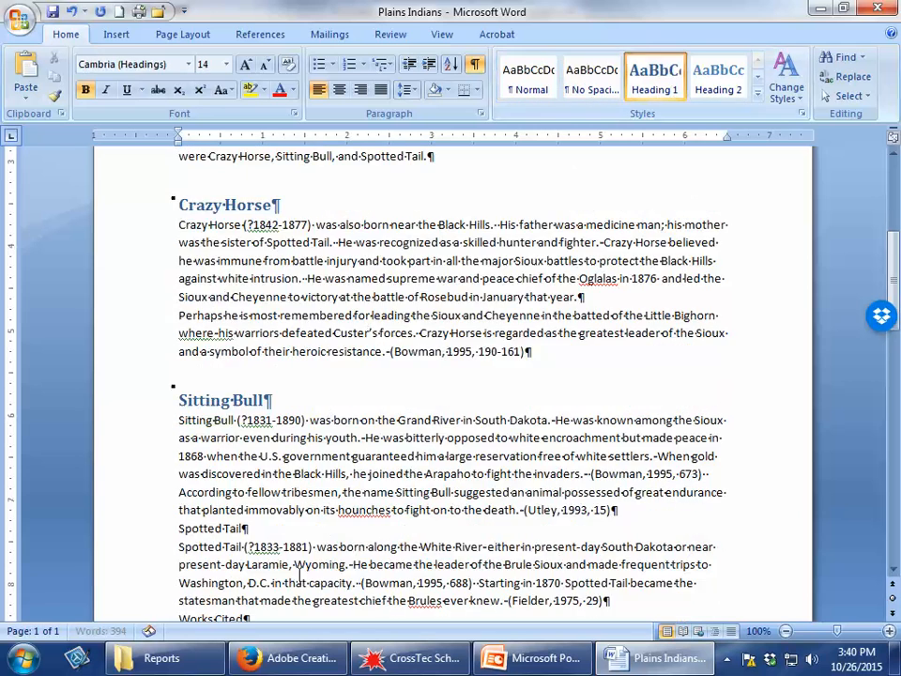
pyautogui.scroll(-1, 235, 486)
pyautogui.click(241, 485)
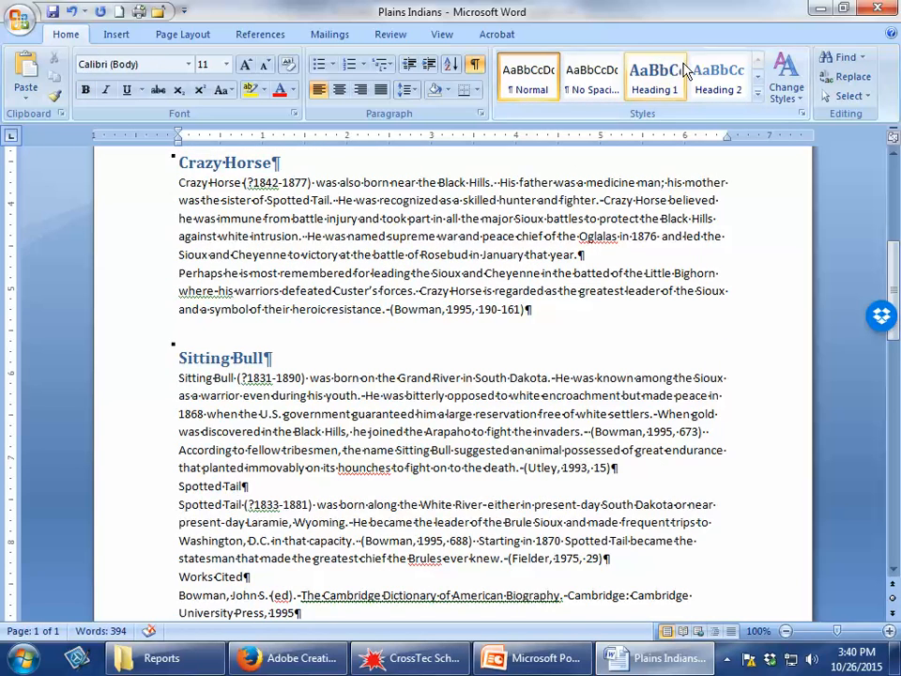
pyautogui.hotkey('ctrl', 'alt', '1')
pyautogui.scroll(-5, 294, 532)
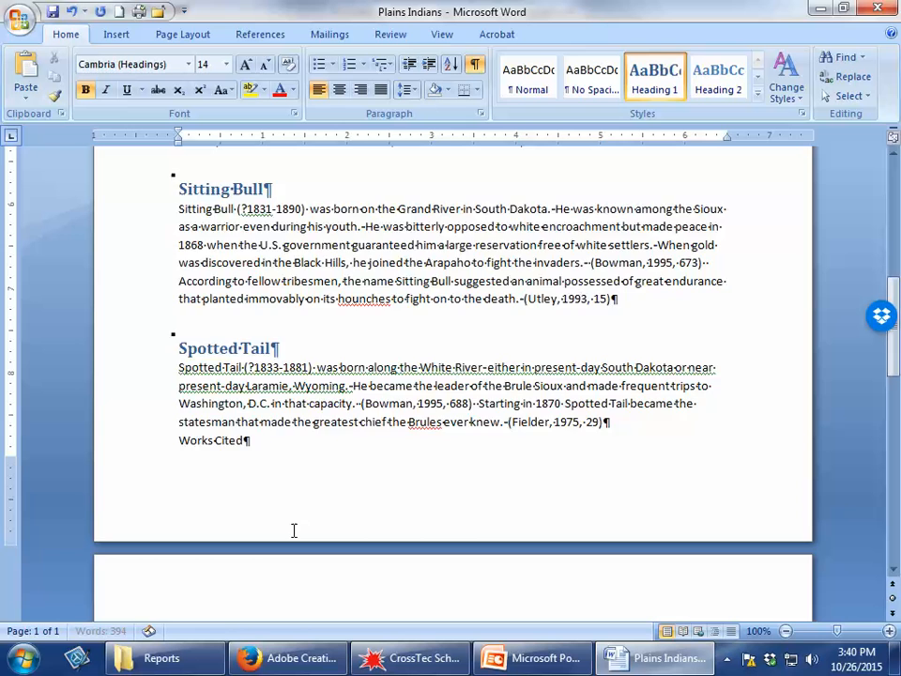
# Step: Format both body paragraphs under Crazy Horse with the Normal style, a 0.5" first-line indent and 12 pt spacing after
pyautogui.scroll(7, 303, 469)
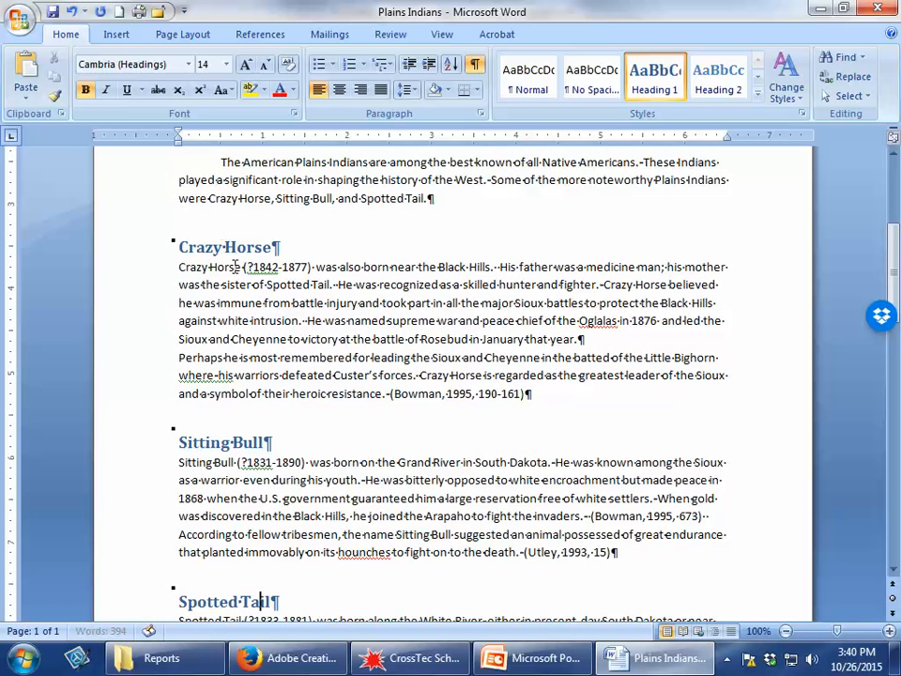
pyautogui.moveTo(174, 273); pyautogui.dragTo(517, 388)
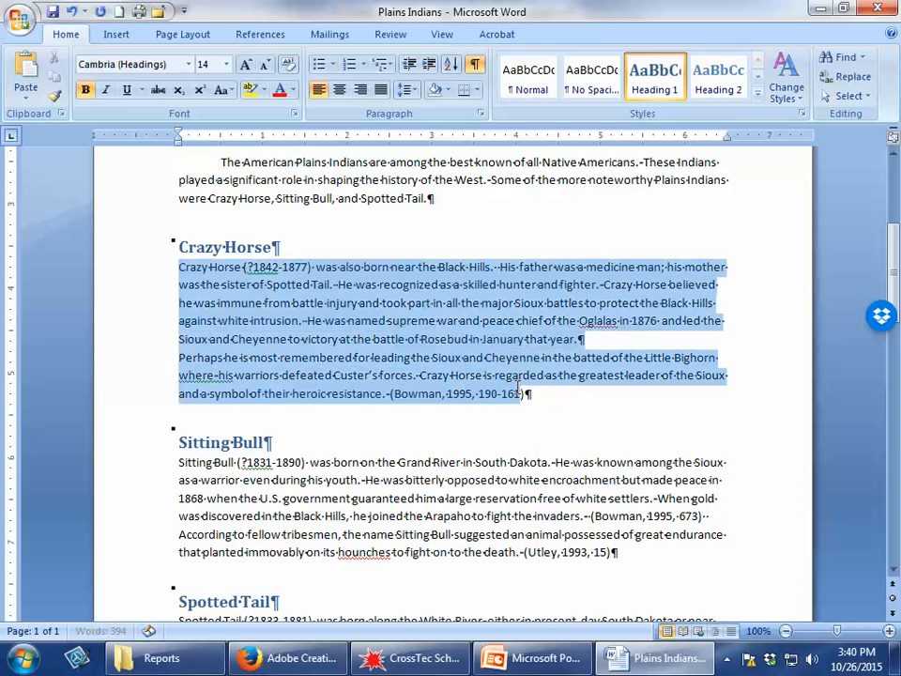
pyautogui.click(528, 75)
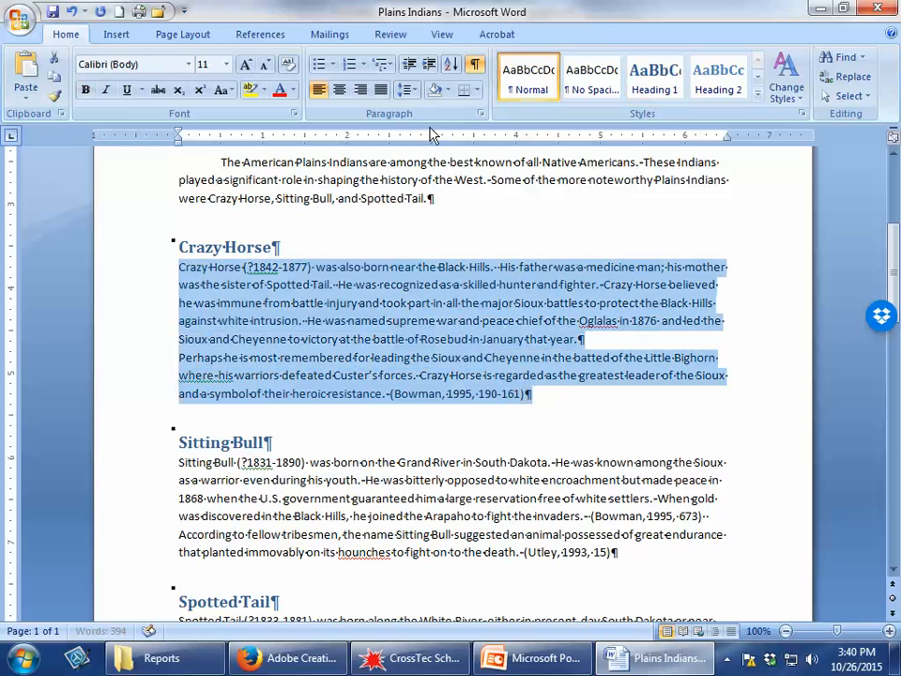
pyautogui.click(481, 114)
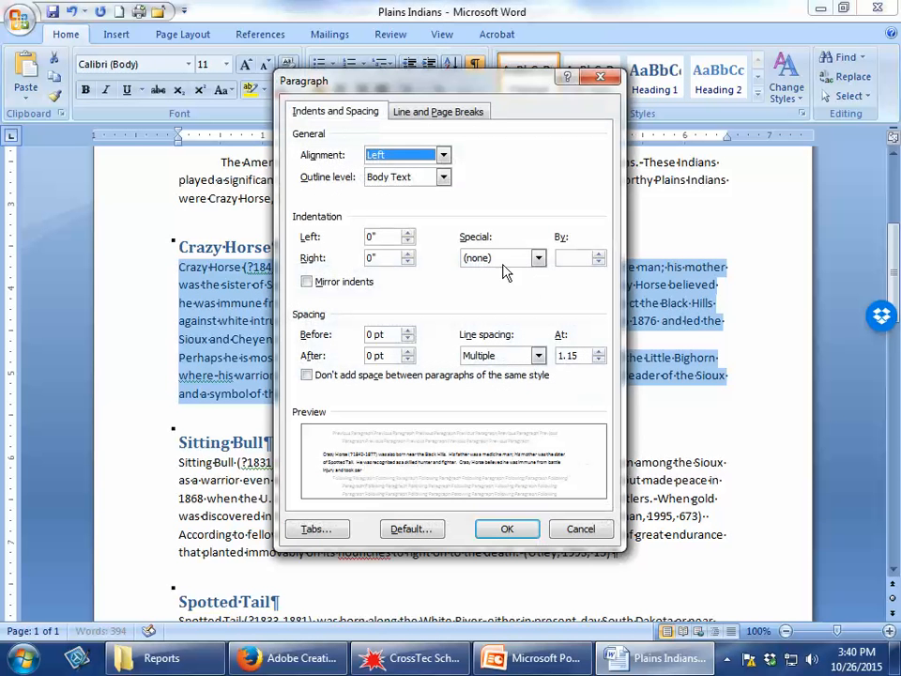
pyautogui.click(512, 258)
pyautogui.click(481, 285)
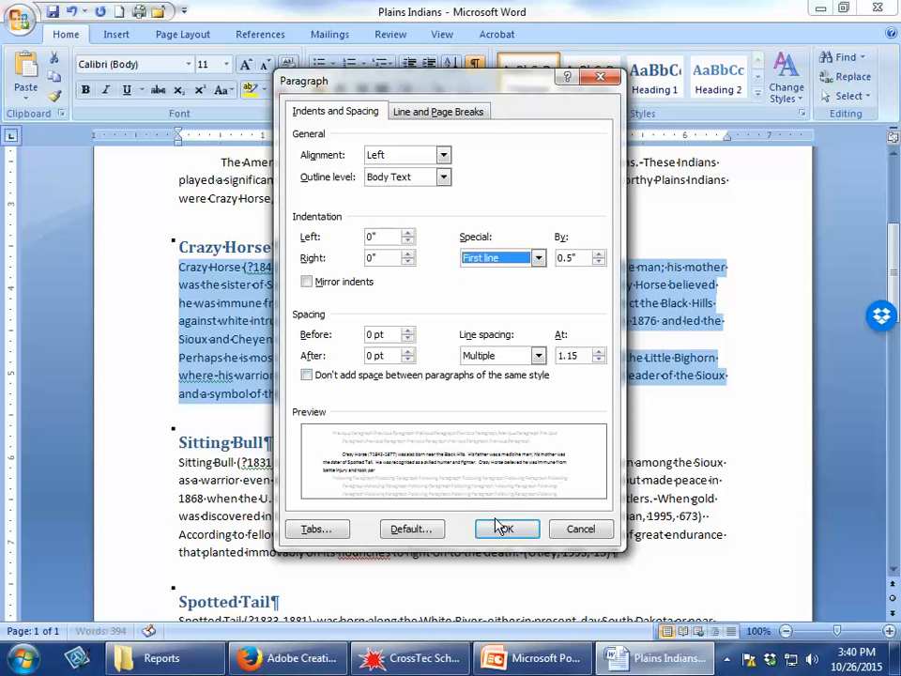
pyautogui.click(409, 351)
pyautogui.click(408, 351)
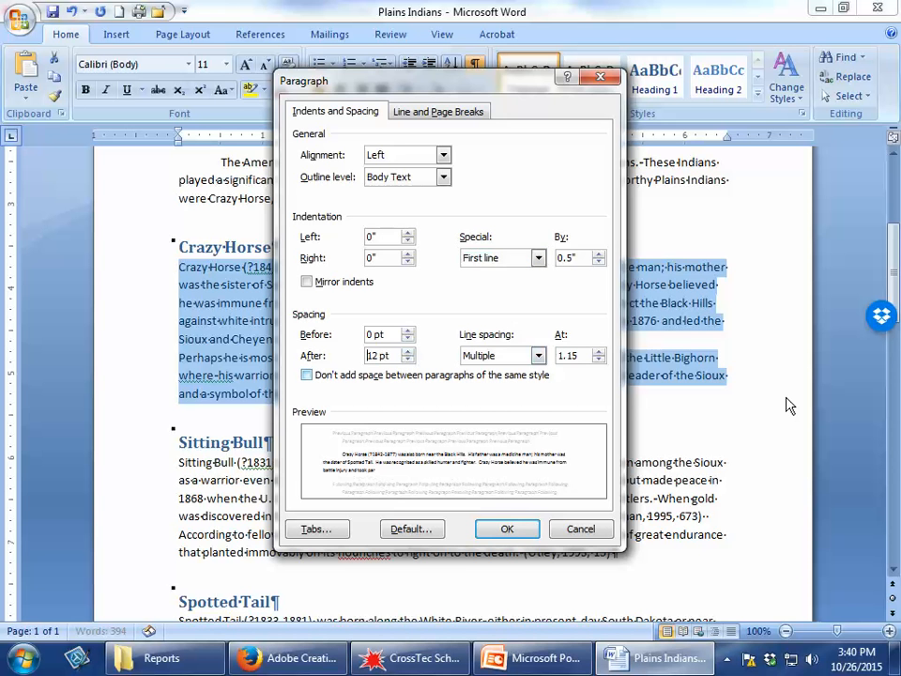
pyautogui.click(507, 529)
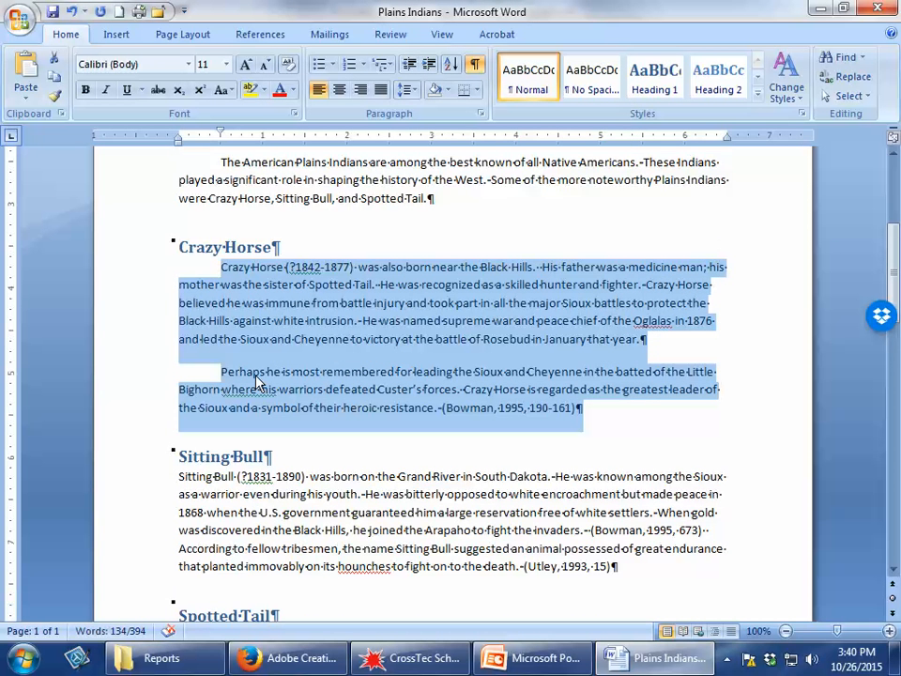
# Step: Copy the Crazy Horse body formatting to the body paragraphs under Sitting Bull and Spotted Tail with Format Painter
pyautogui.click(55, 96)
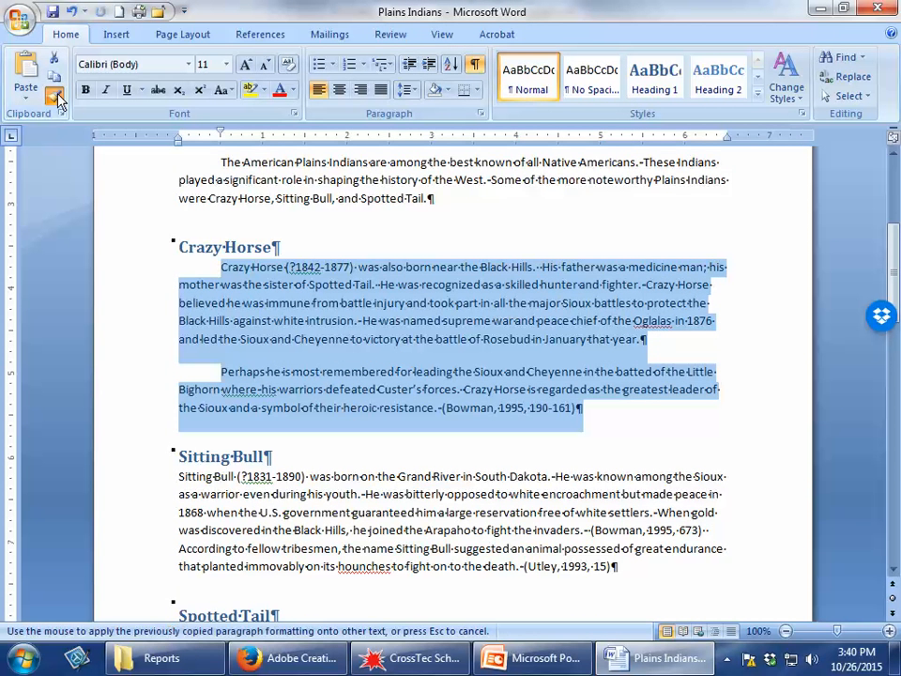
pyautogui.scroll(-2, 201, 312)
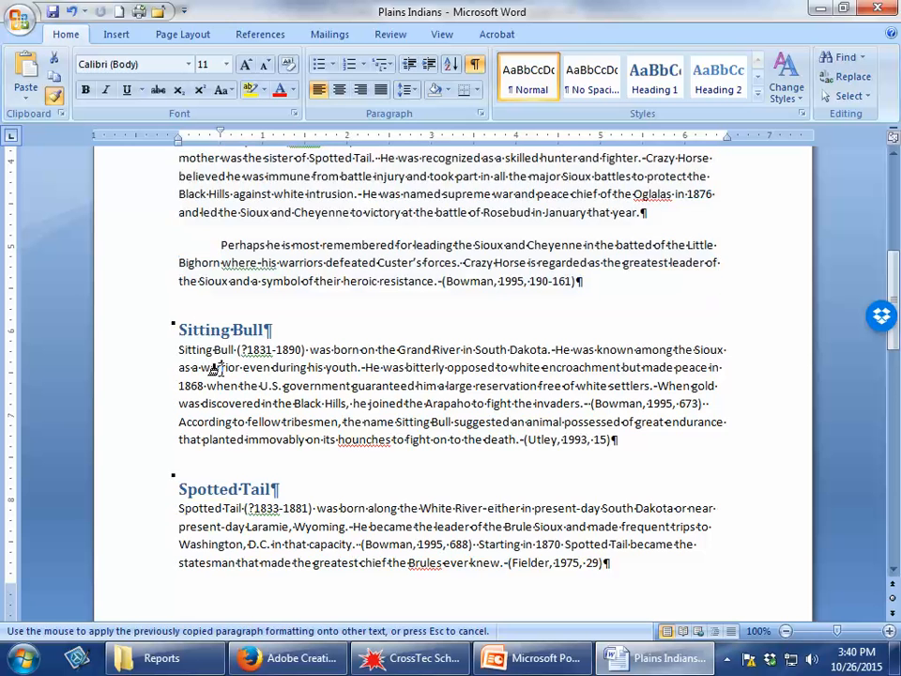
pyautogui.click(210, 367)
pyautogui.scroll(-1, 223, 460)
pyautogui.click(223, 460)
pyautogui.scroll(-4, 227, 466)
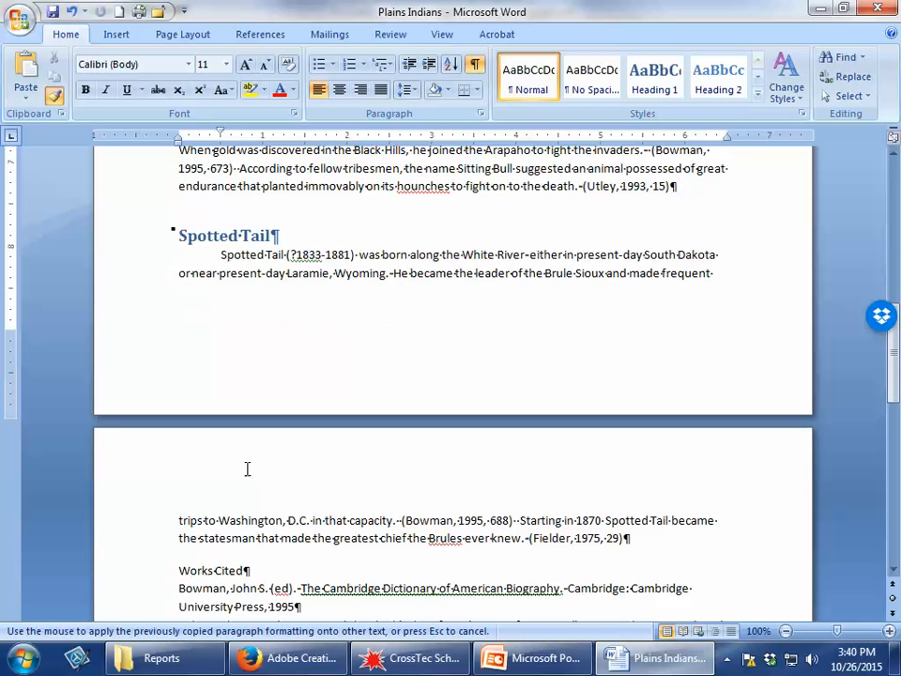
pyautogui.click(54, 94)
# Step: Set the spacing after to 6 pt for the Crazy Horse heading and 12 pt for the Sitting Bull heading
pyautogui.scroll(3, 234, 345)
pyautogui.scroll(3, 234, 345)
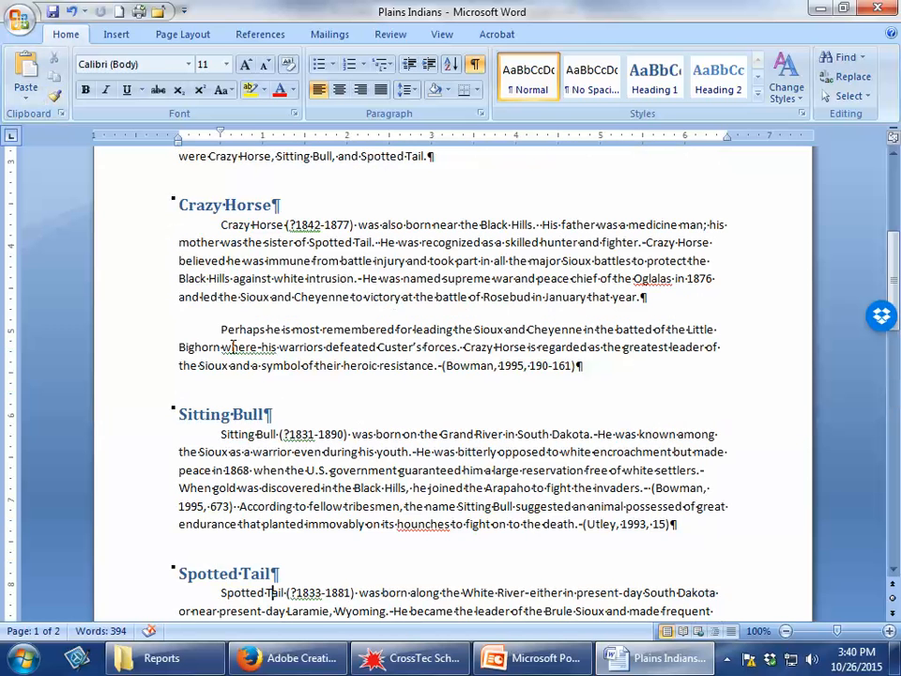
pyautogui.click(225, 204)
pyautogui.click(183, 34)
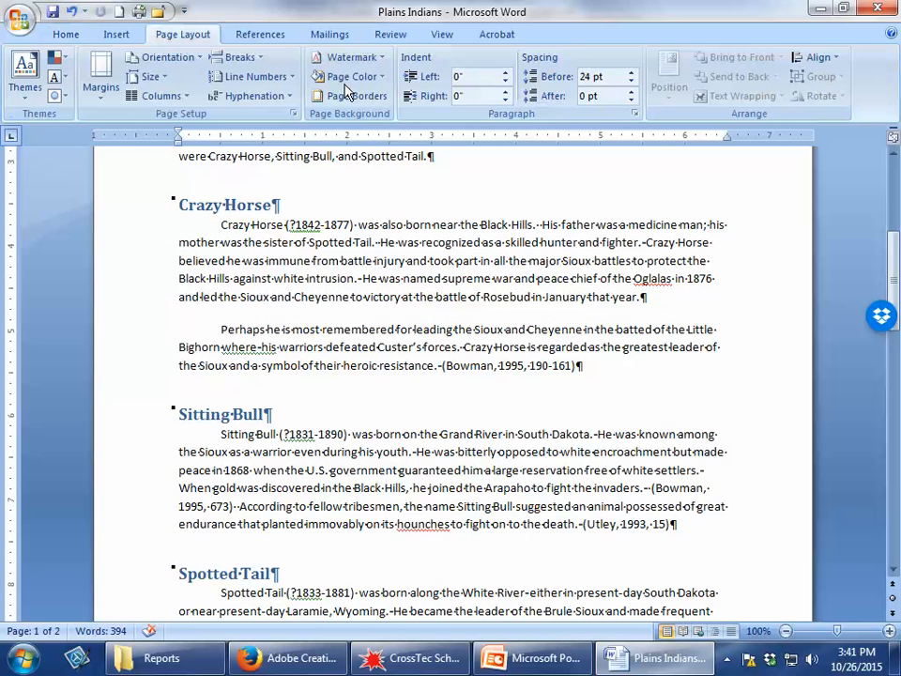
pyautogui.click(630, 91)
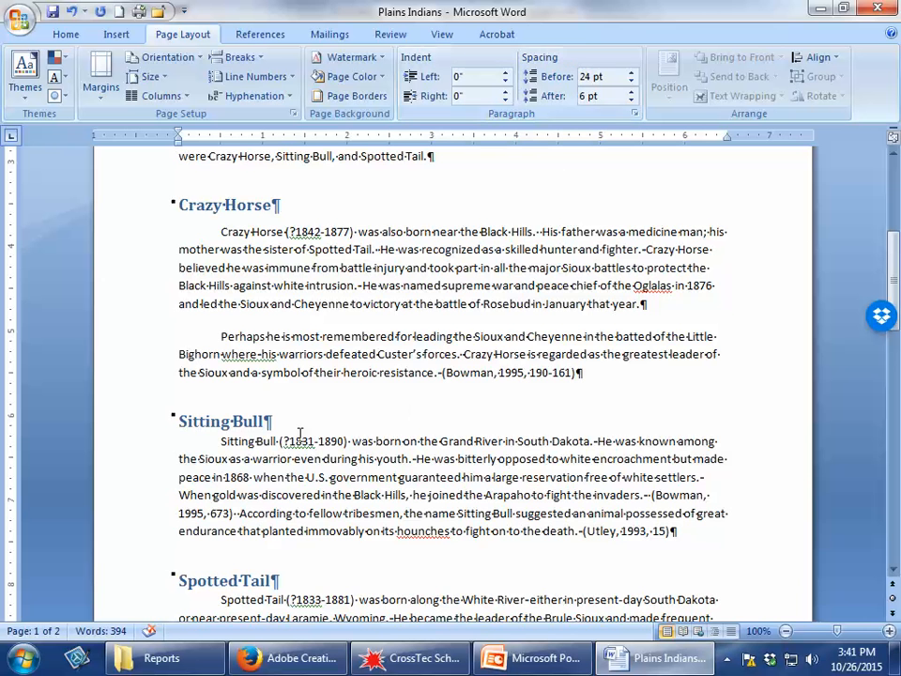
pyautogui.click(631, 91)
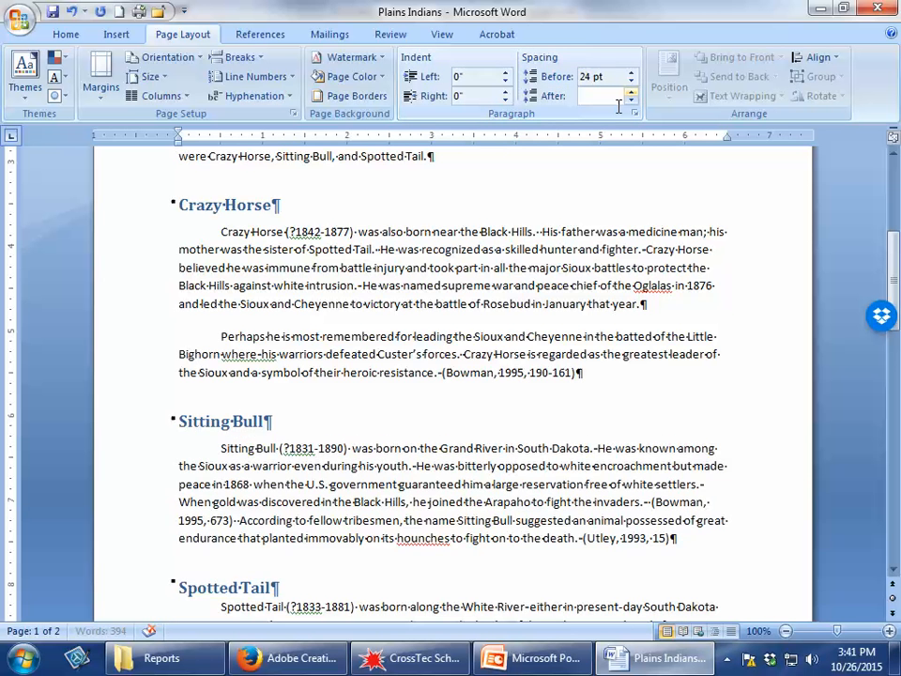
# Step: Set the spacing after the Spotted Tail heading to 12 pt
pyautogui.scroll(-3, 276, 452)
pyautogui.click(259, 468)
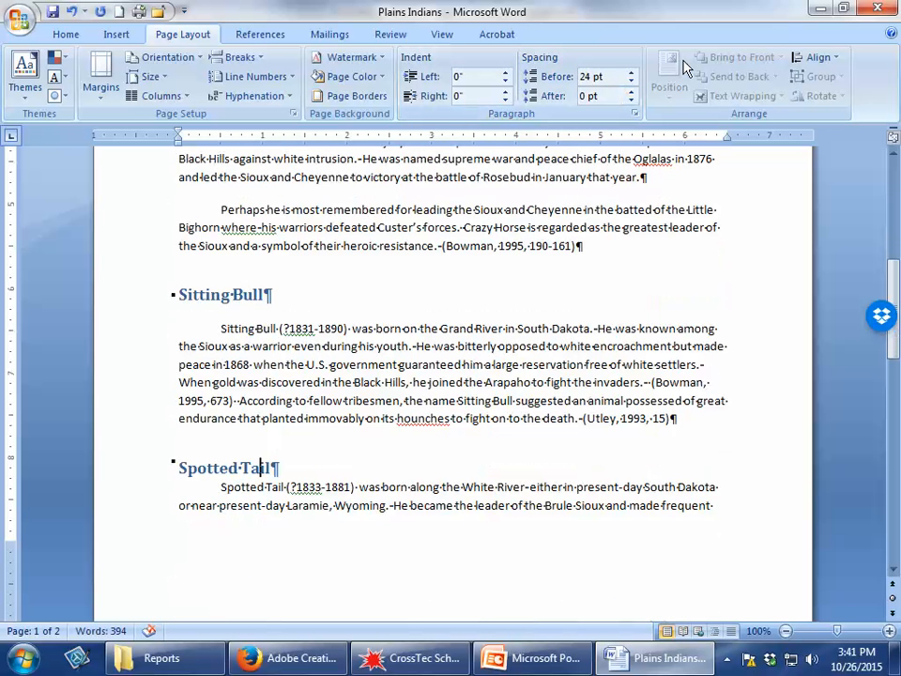
pyautogui.click(629, 100)
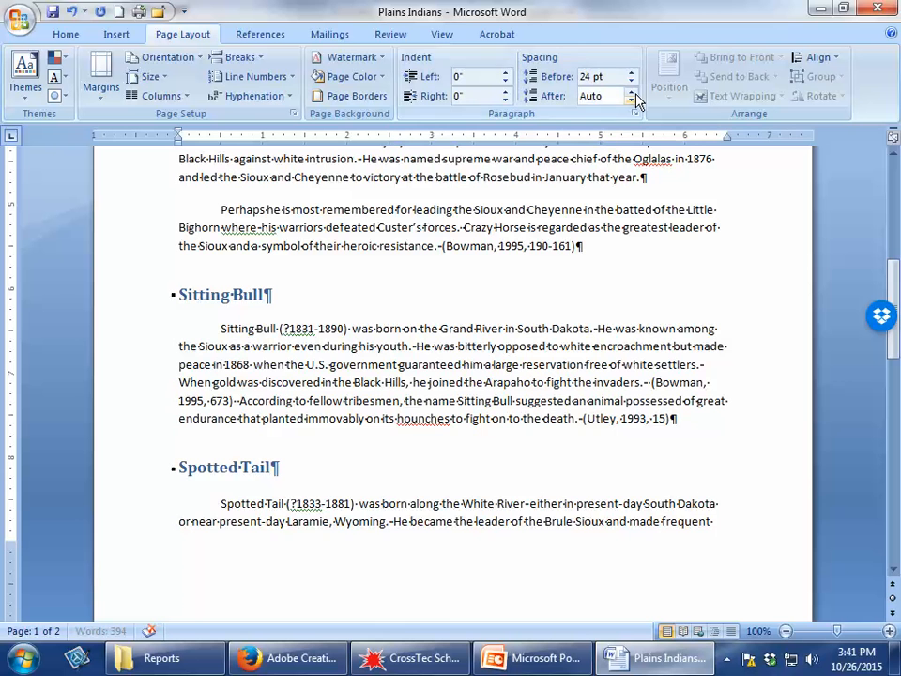
pyautogui.click(631, 101)
pyautogui.click(631, 91)
pyautogui.click(631, 91)
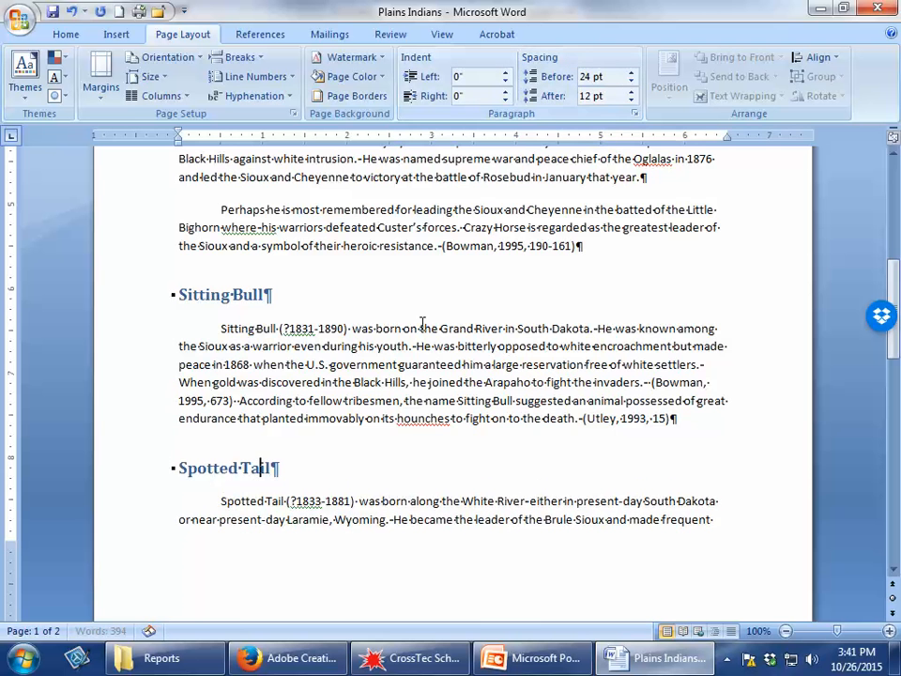
# Step: Replace the Works Cited title on the second page with References
pyautogui.scroll(-3, 422, 324)
pyautogui.scroll(-7, 423, 324)
pyautogui.click(223, 359)
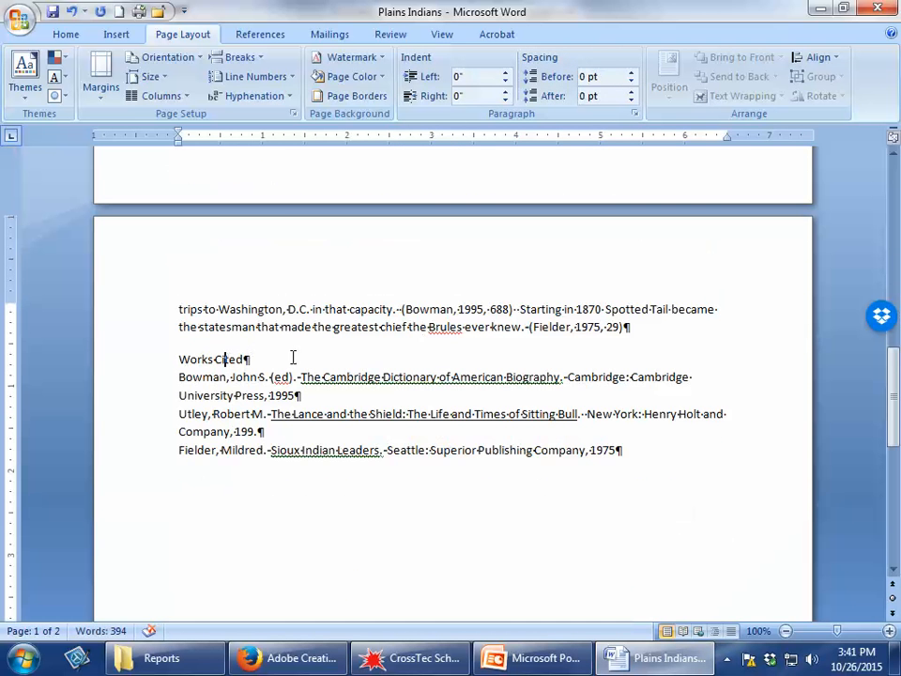
pyautogui.scroll(-3, 242, 450)
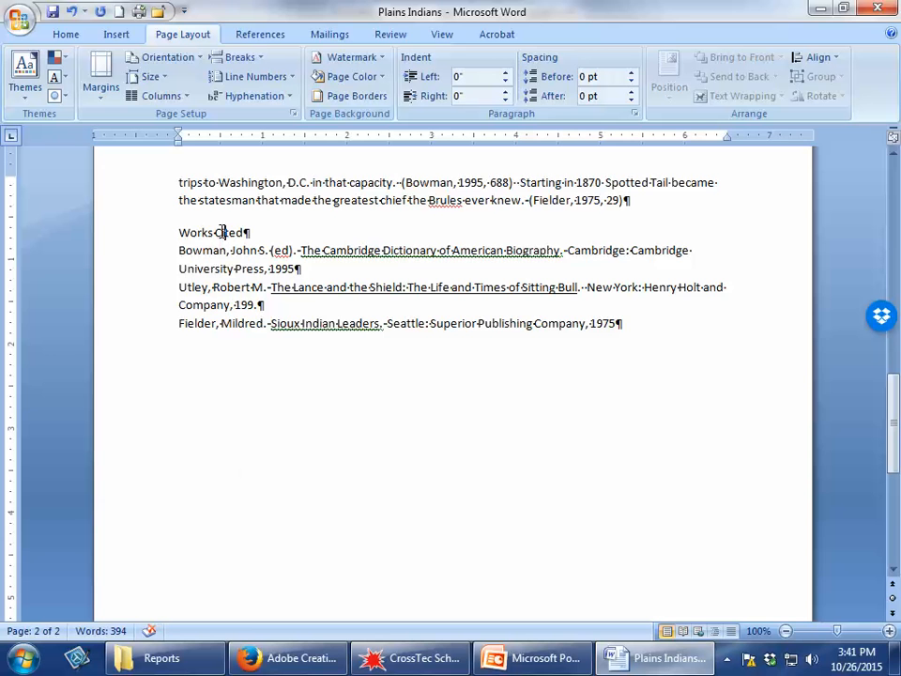
pyautogui.click(265, 388)
pyautogui.click(223, 223)
pyautogui.click(229, 234)
pyautogui.moveTo(248, 234); pyautogui.dragTo(178, 233)
pyautogui.write('Referenc')
pyautogui.write('er')
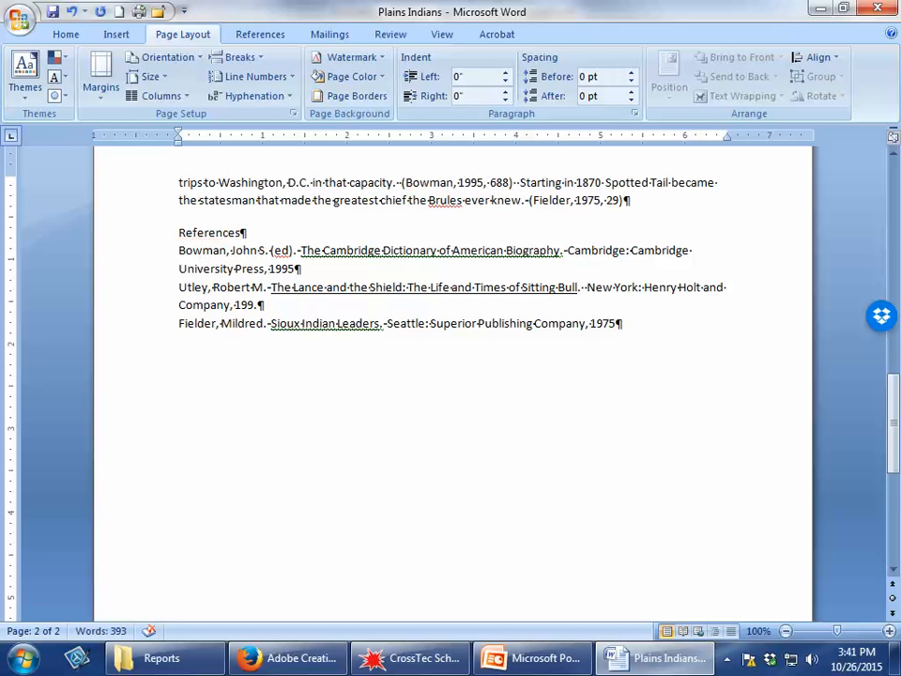
# Step: Retitle the source list at the end of the report as Bibliography
pyautogui.doubleClick(242, 232)
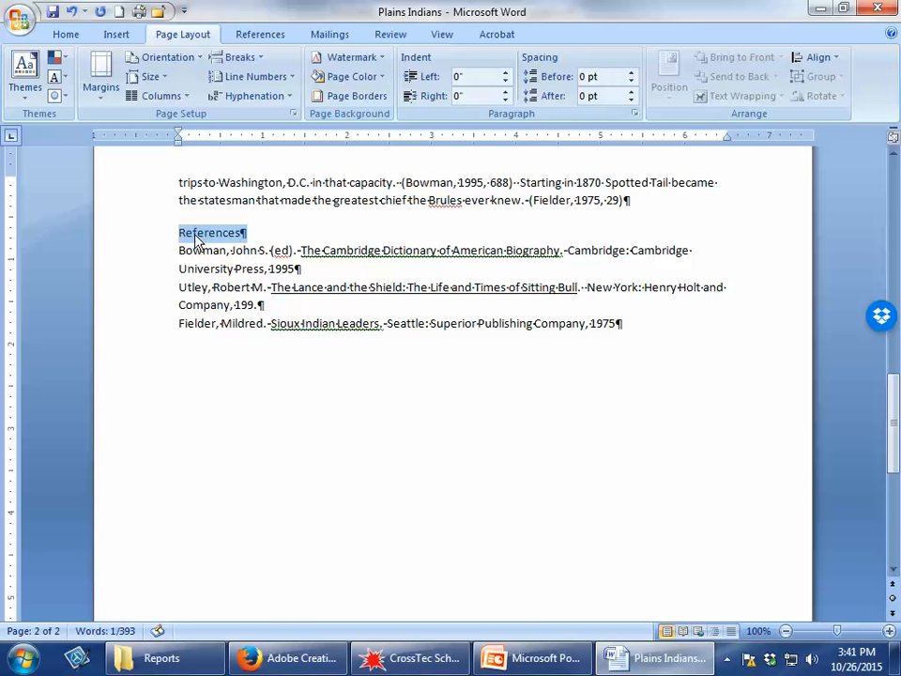
pyautogui.write('Buib')
pyautogui.press('BackSpace')
pyautogui.press('BackSpace')
pyautogui.press('BackSpace')
pyautogui.write('ibliography')
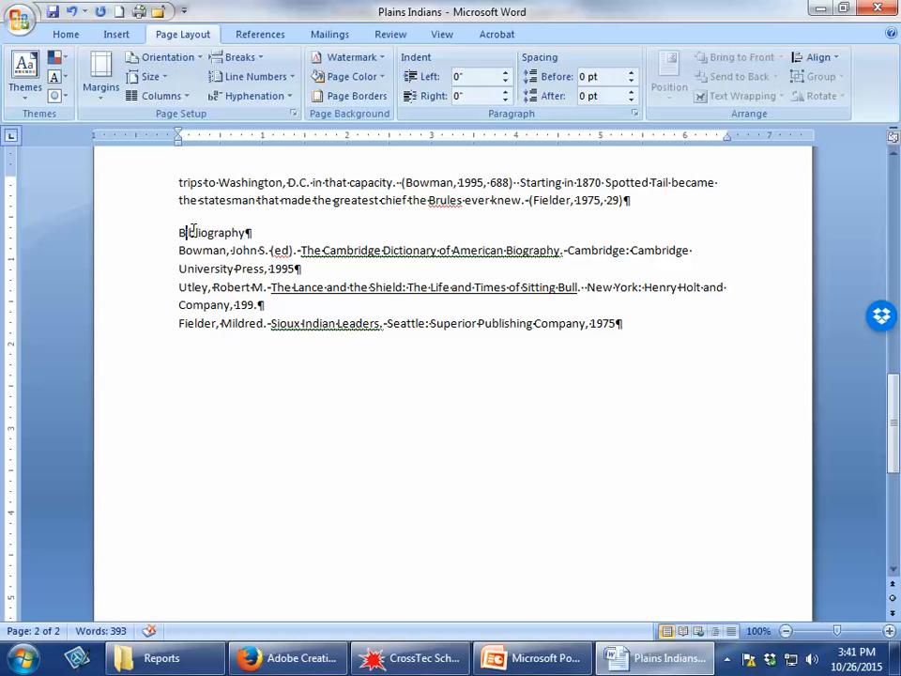
# Step: Apply the Title style to the Bibliography line and set its spacing before to 72 pt
pyautogui.moveTo(183, 232); pyautogui.dragTo(252, 233)
pyautogui.click(62, 34)
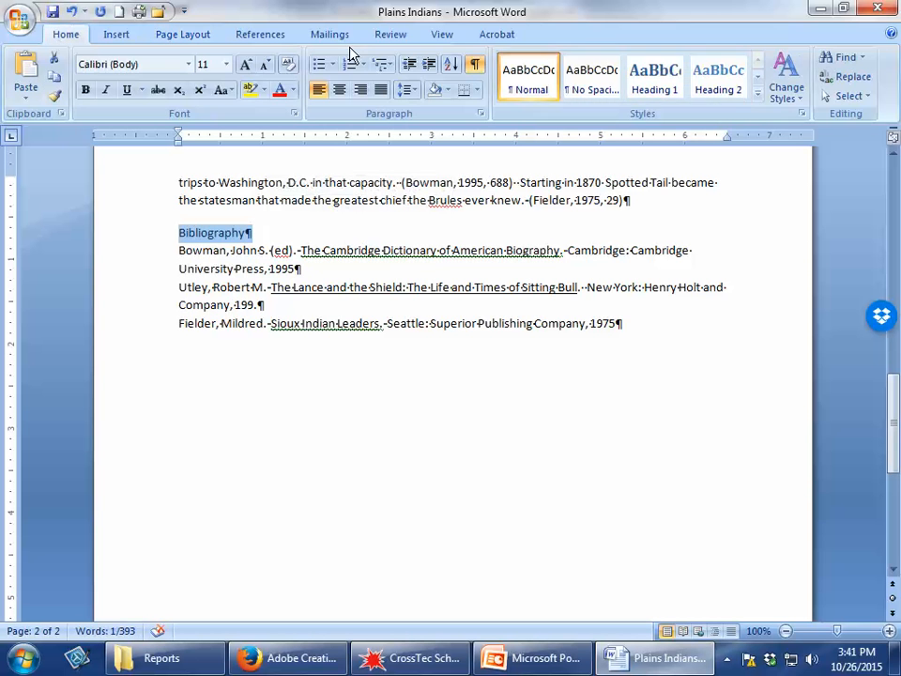
pyautogui.click(757, 92)
pyautogui.click(528, 127)
pyautogui.click(182, 34)
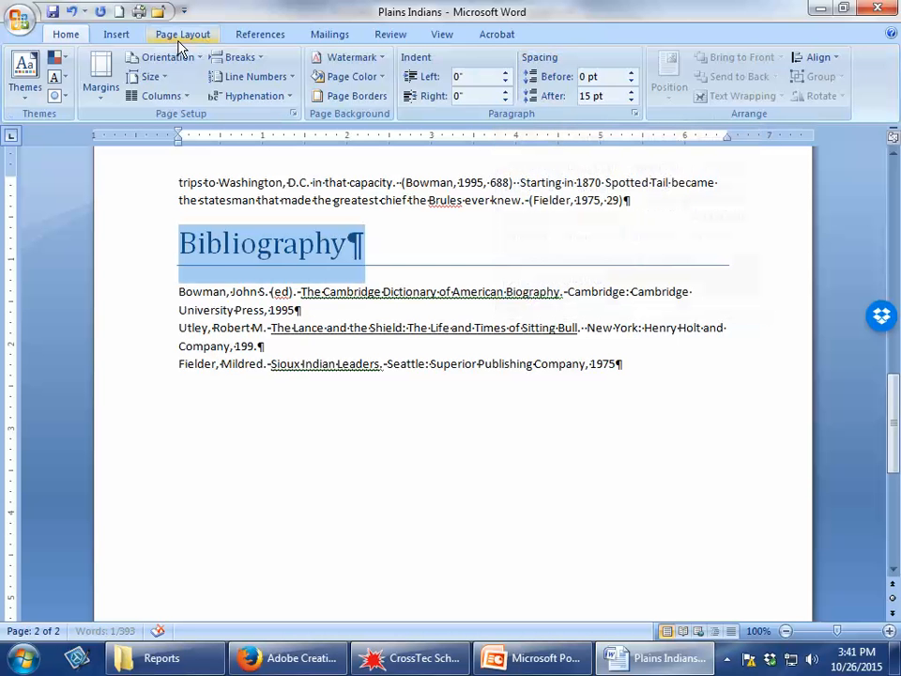
pyautogui.click(603, 81)
pyautogui.write('72')
pyautogui.press('Return')
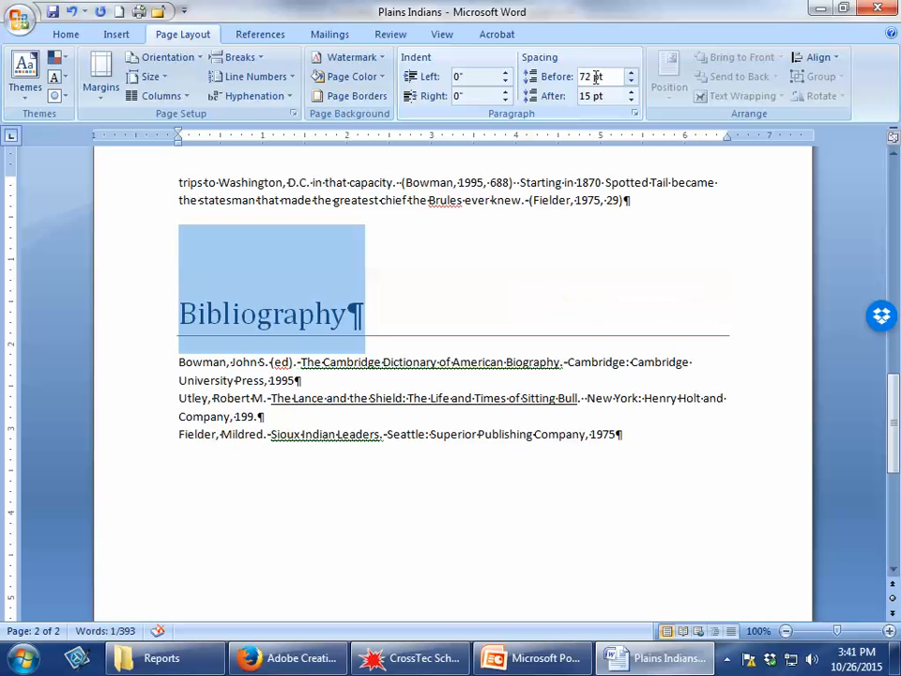
# Step: Give the three bibliography entries a 0.5" hanging indent
pyautogui.click(221, 434)
pyautogui.moveTo(184, 364); pyautogui.dragTo(396, 443)
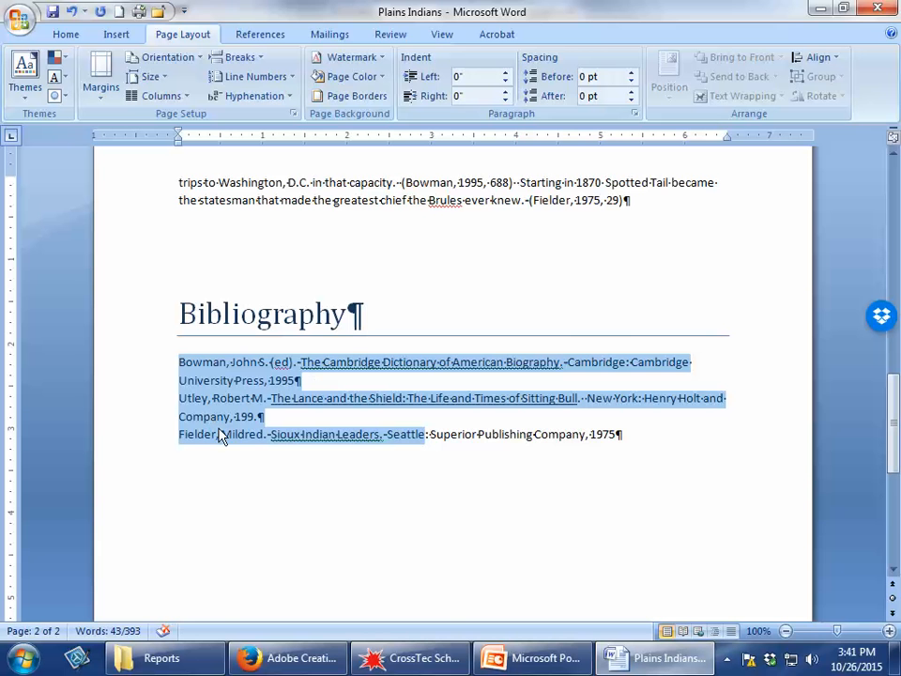
pyautogui.click(635, 114)
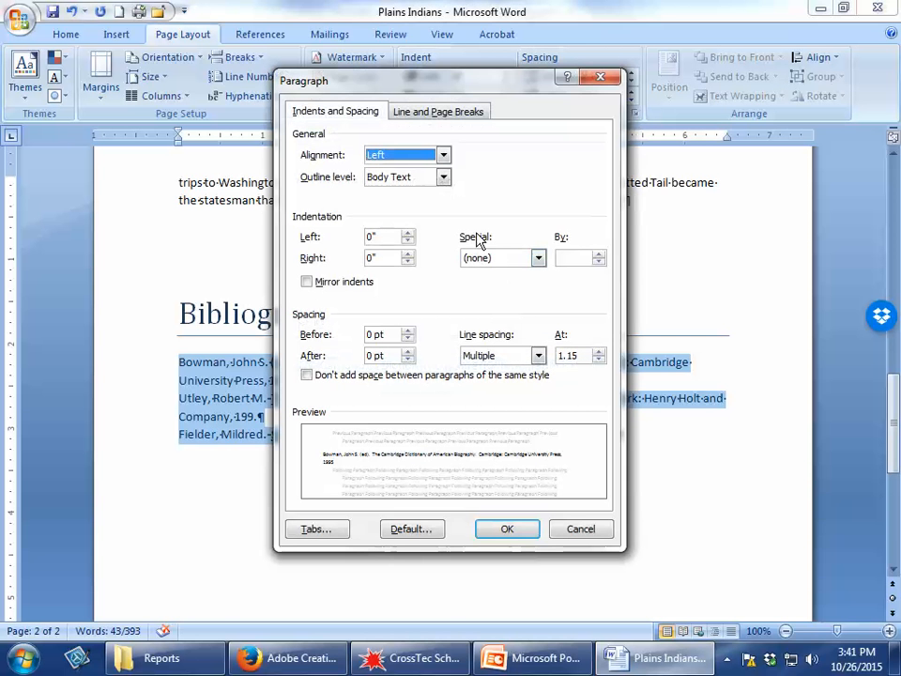
pyautogui.click(497, 263)
pyautogui.click(496, 298)
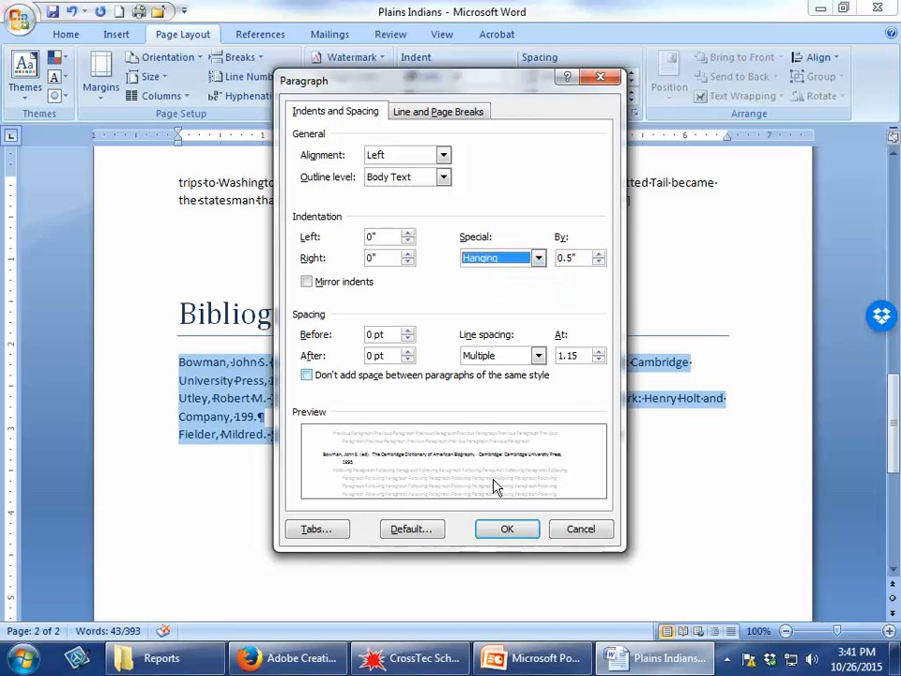
pyautogui.click(507, 526)
pyautogui.scroll(-3, 507, 526)
pyautogui.click(507, 525)
# Step: Set the line spacing of the introductory paragraph to 2.0
pyautogui.scroll(6, 473, 519)
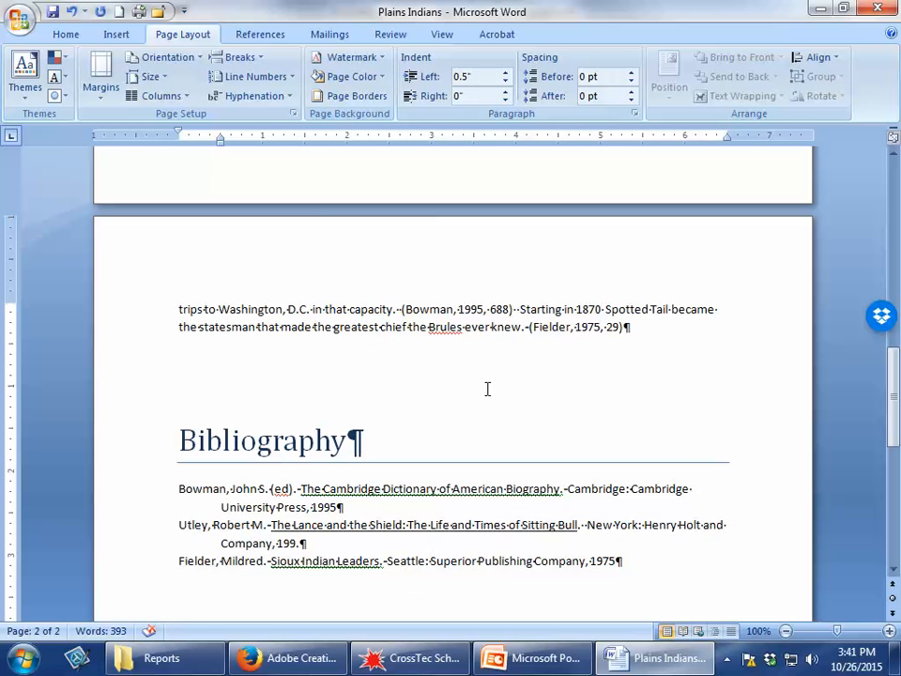
pyautogui.scroll(20, 483, 396)
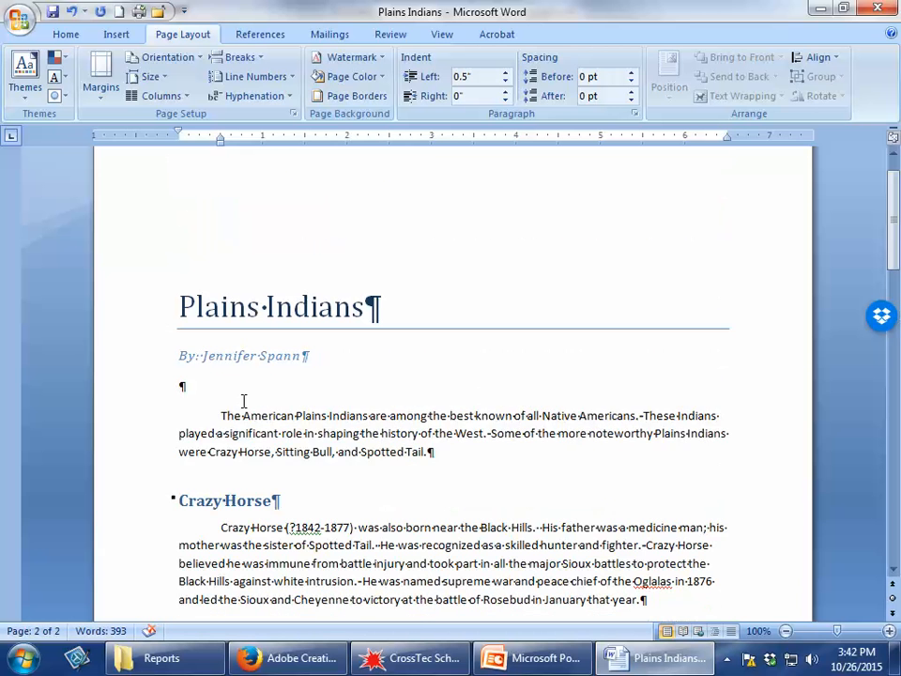
pyautogui.moveTo(207, 419); pyautogui.dragTo(434, 455)
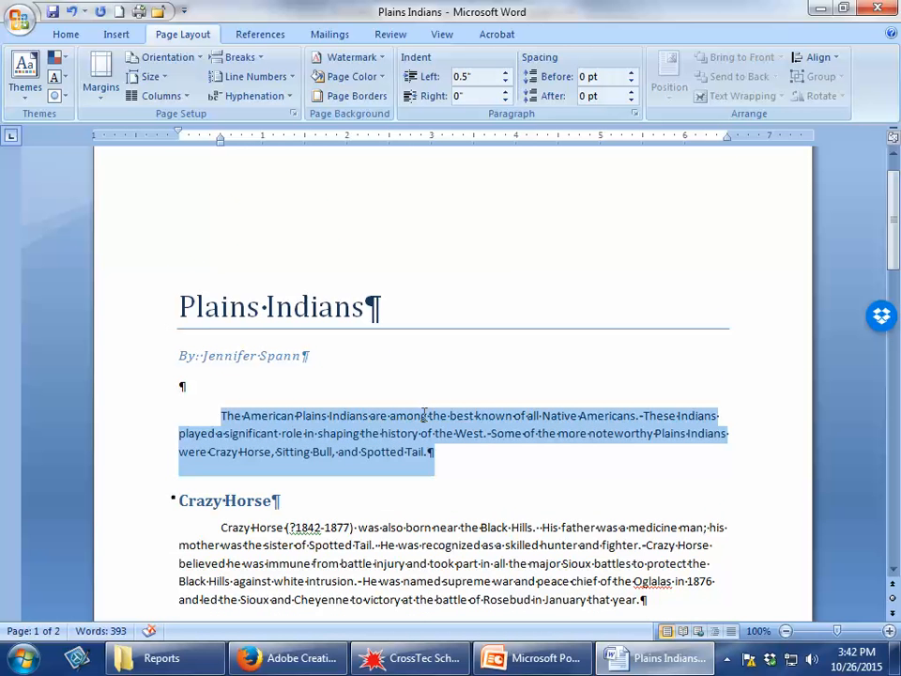
pyautogui.click(66, 34)
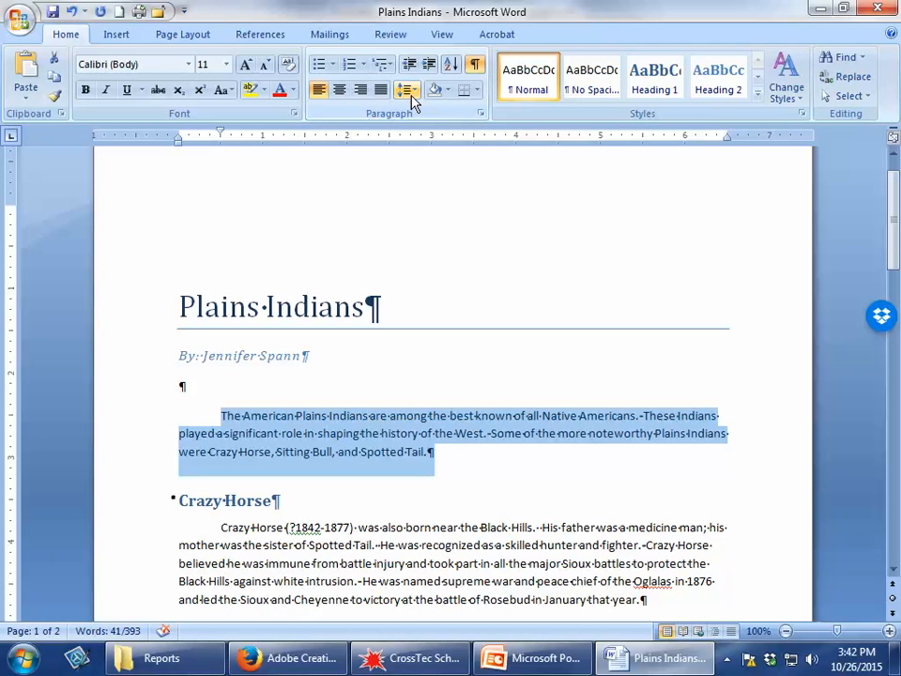
pyautogui.click(407, 90)
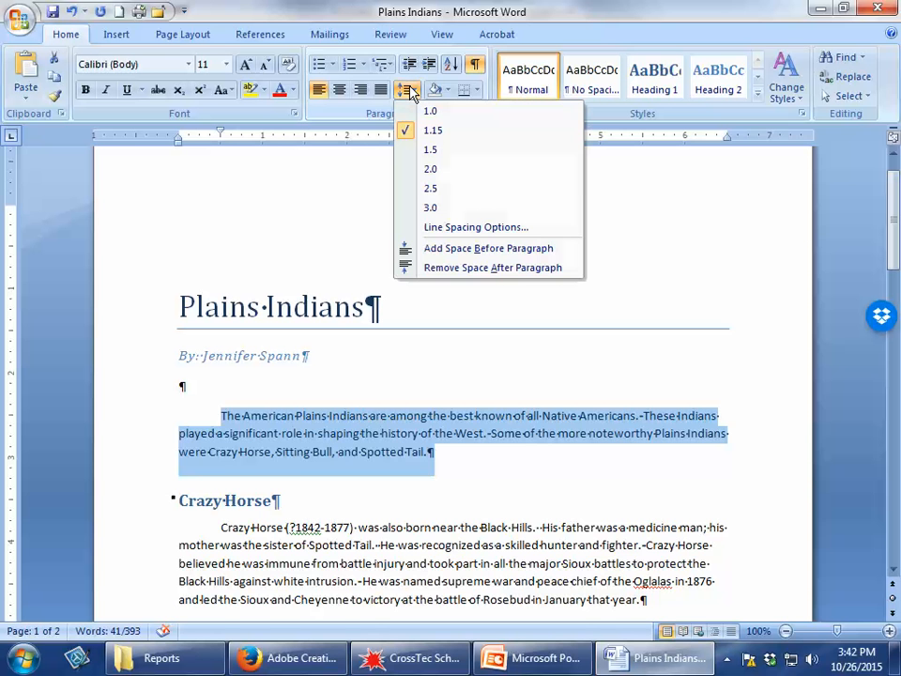
pyautogui.click(402, 170)
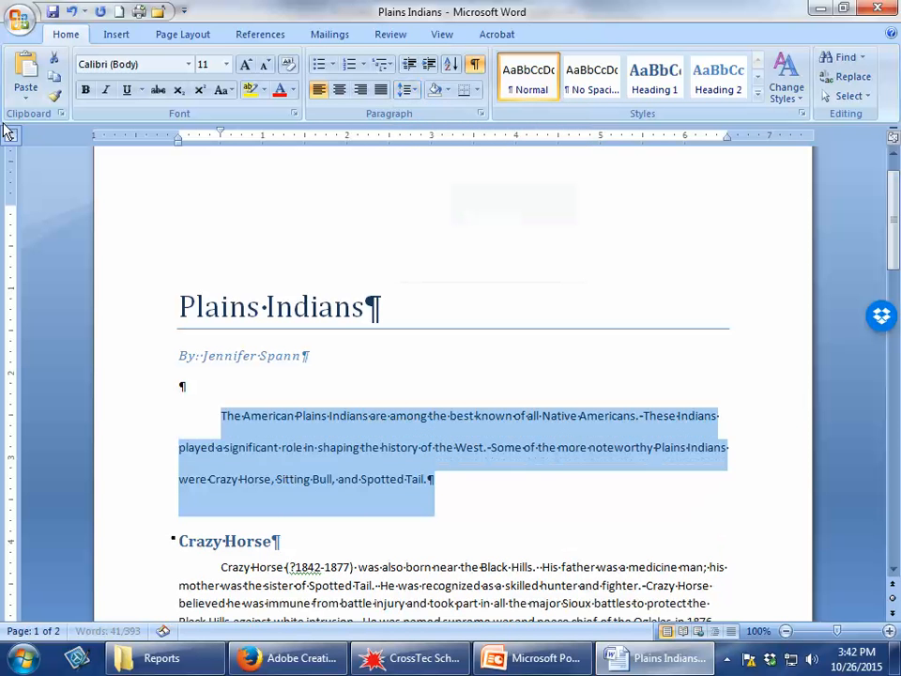
# Step: Copy the introductory paragraph's formatting to the body paragraphs under Crazy Horse, Sitting Bull and Spotted Tail with Format Painter
pyautogui.click(53, 96)
pyautogui.scroll(-3, 120, 167)
pyautogui.click(253, 449)
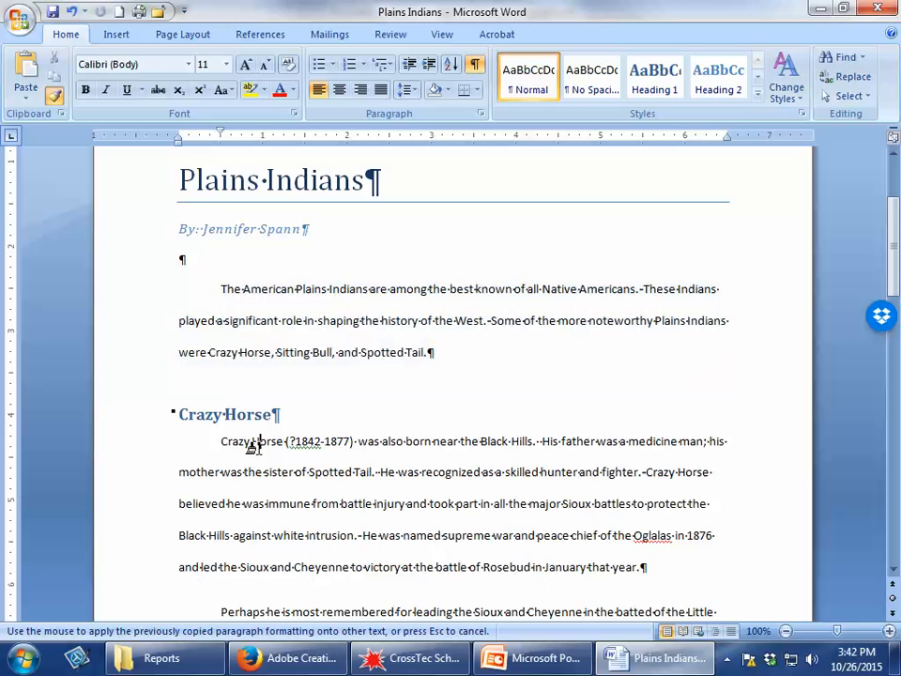
pyautogui.scroll(-3, 242, 509)
pyautogui.click(256, 488)
pyautogui.scroll(-3, 256, 493)
pyautogui.click(258, 519)
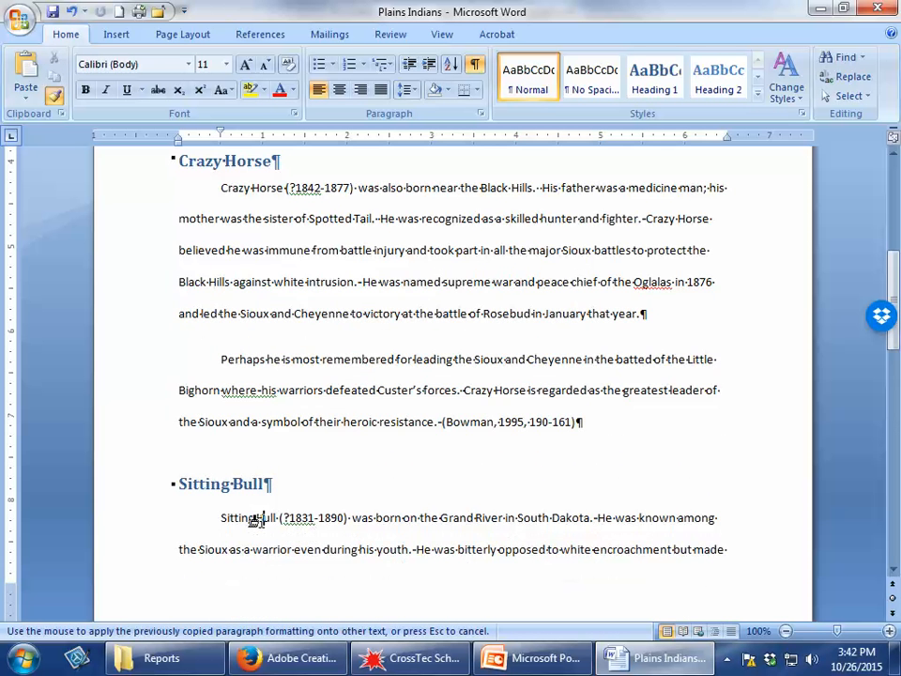
pyautogui.scroll(-3, 260, 521)
pyautogui.scroll(-5, 259, 520)
pyautogui.scroll(5, 300, 490)
pyautogui.scroll(-5, 298, 493)
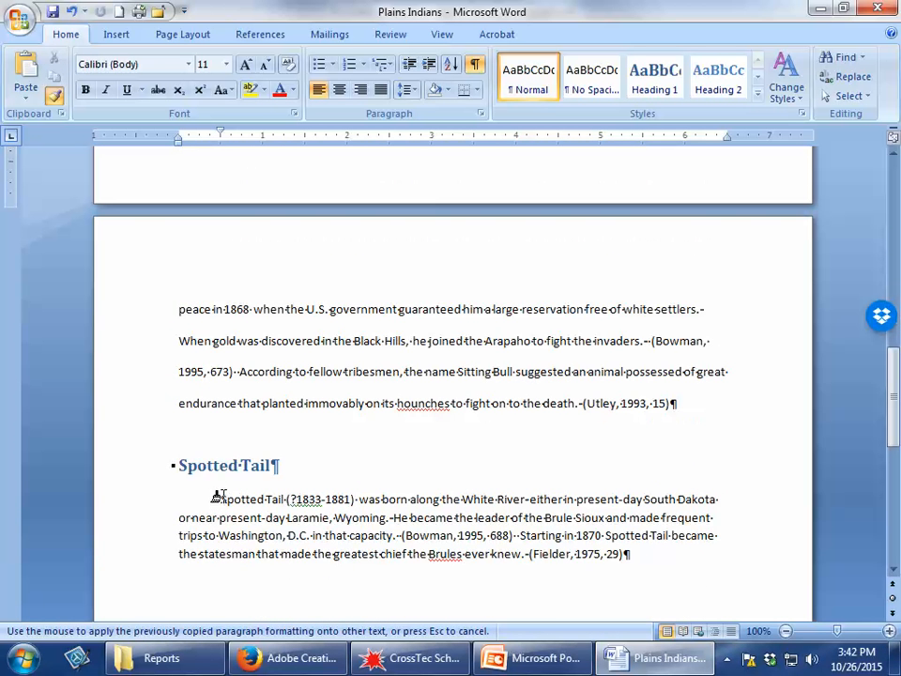
pyautogui.click(240, 499)
# Step: Apply the copied introductory paragraph formatting to the three bibliography entries and turn off Format Painter
pyautogui.scroll(-5, 238, 505)
pyautogui.moveTo(197, 438)
pyautogui.mouseDown()
pyautogui.moveTo(231, 453)
pyautogui.moveTo(257, 513)
pyautogui.mouseUp()
pyautogui.scroll(-3, 282, 508)
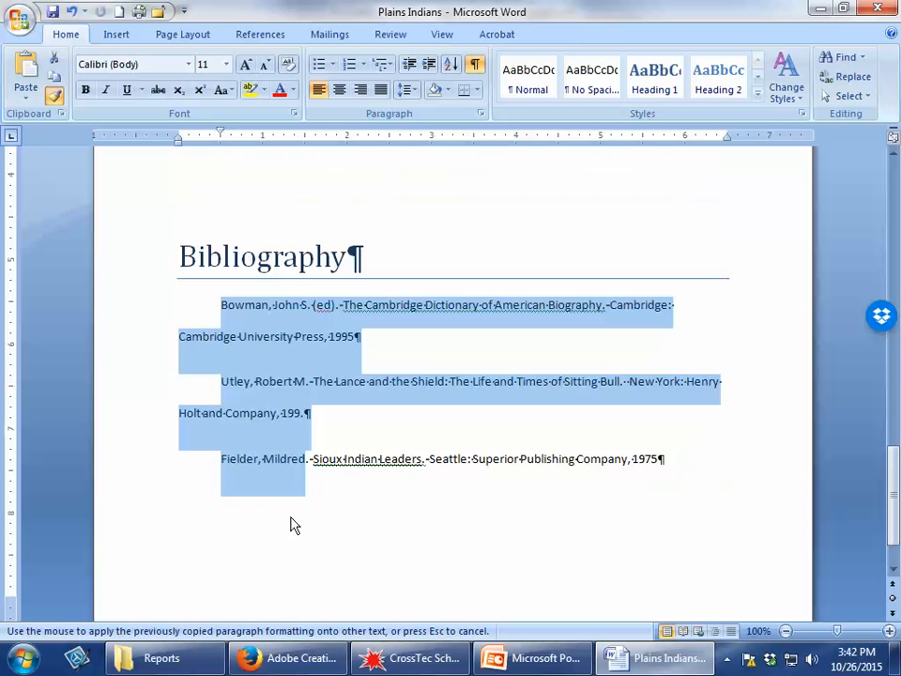
pyautogui.click(312, 548)
pyautogui.click(53, 100)
# Step: Open the first page footer and insert a centered Plain Number 2 page number at the bottom of the page
pyautogui.scroll(20, 151, 243)
pyautogui.scroll(-10, 153, 243)
pyautogui.doubleClick(404, 293)
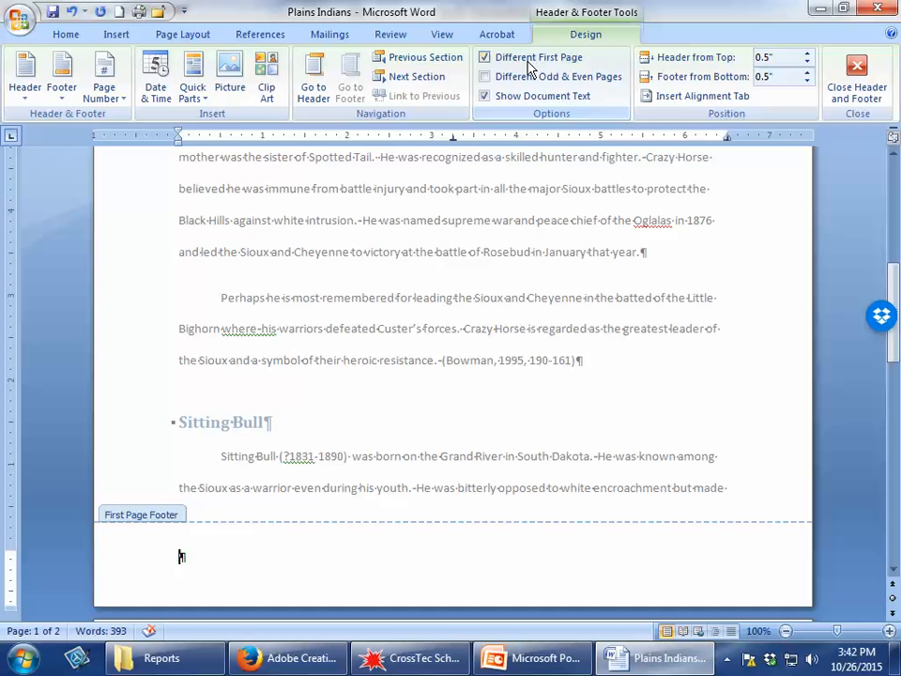
pyautogui.click(111, 89)
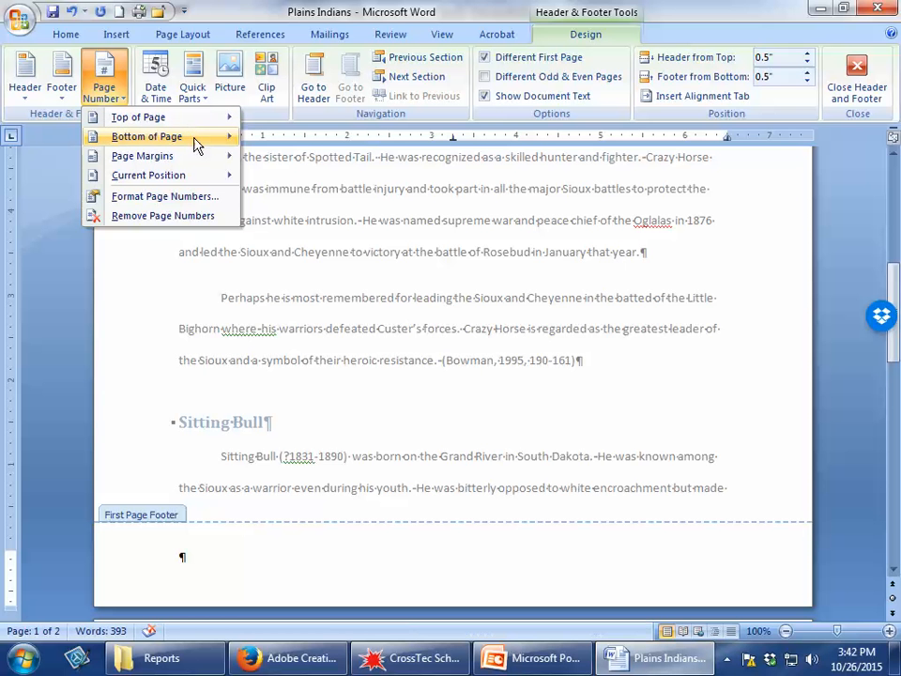
pyautogui.moveTo(193, 137)
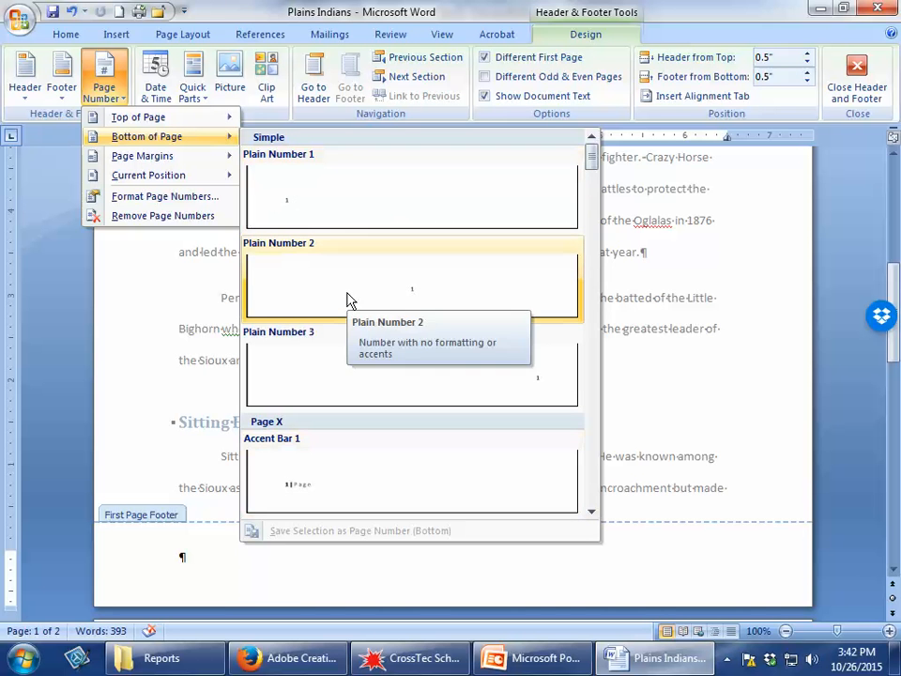
pyautogui.click(417, 303)
# Step: Insert a right-aligned Plain Number 3 page number in the second page's header, and close header and footer editing
pyautogui.scroll(-6, 413, 303)
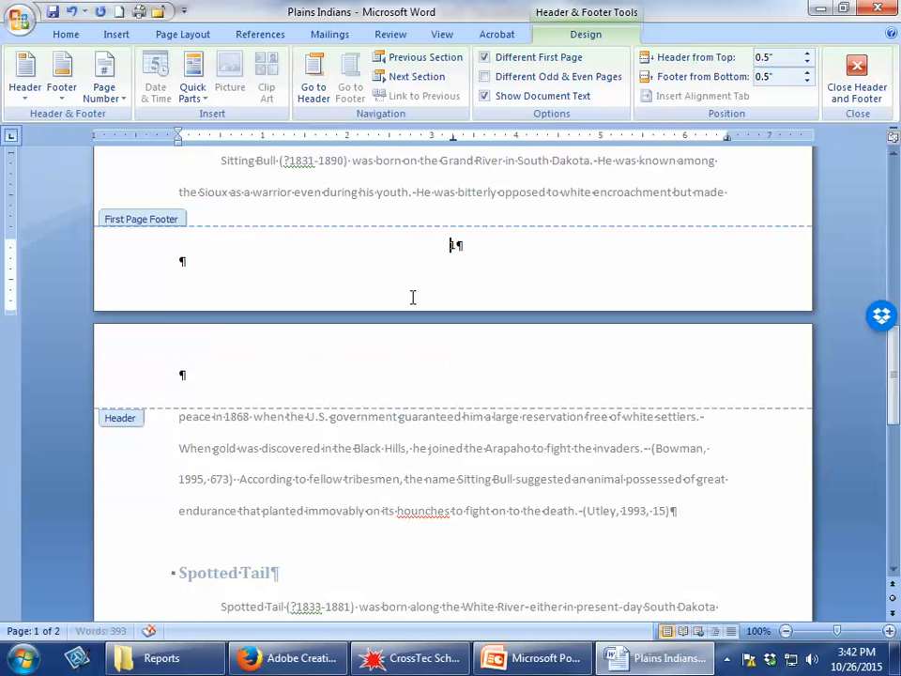
pyautogui.click(387, 379)
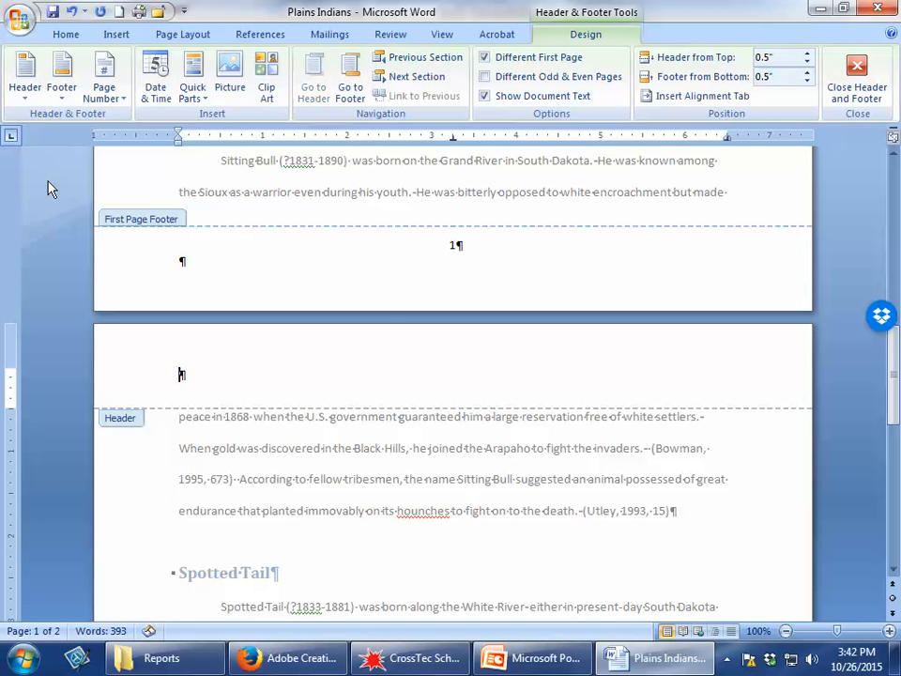
pyautogui.click(102, 97)
pyautogui.moveTo(102, 116)
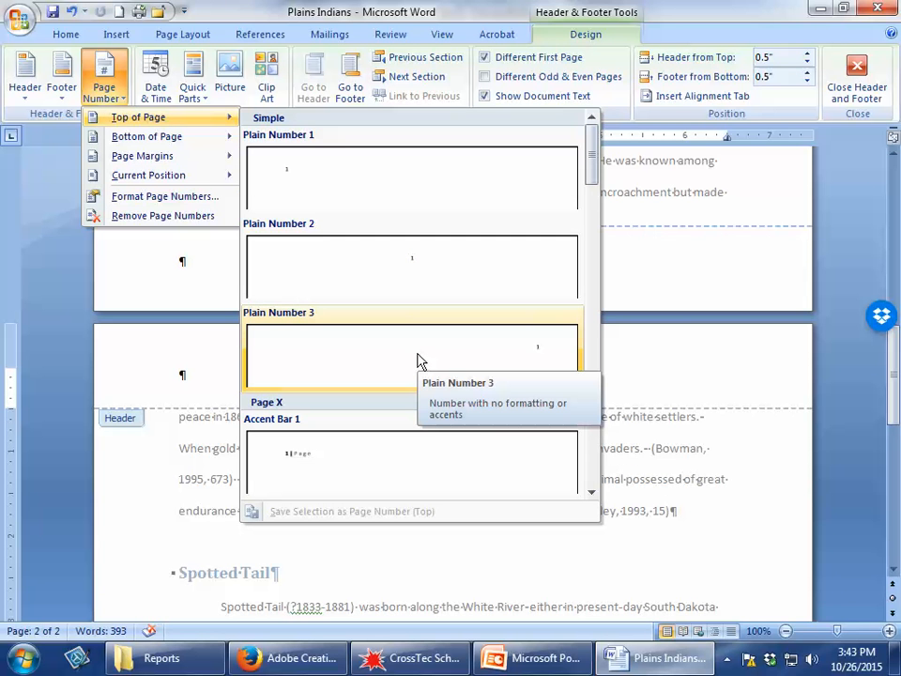
pyautogui.click(419, 361)
pyautogui.scroll(-5, 438, 466)
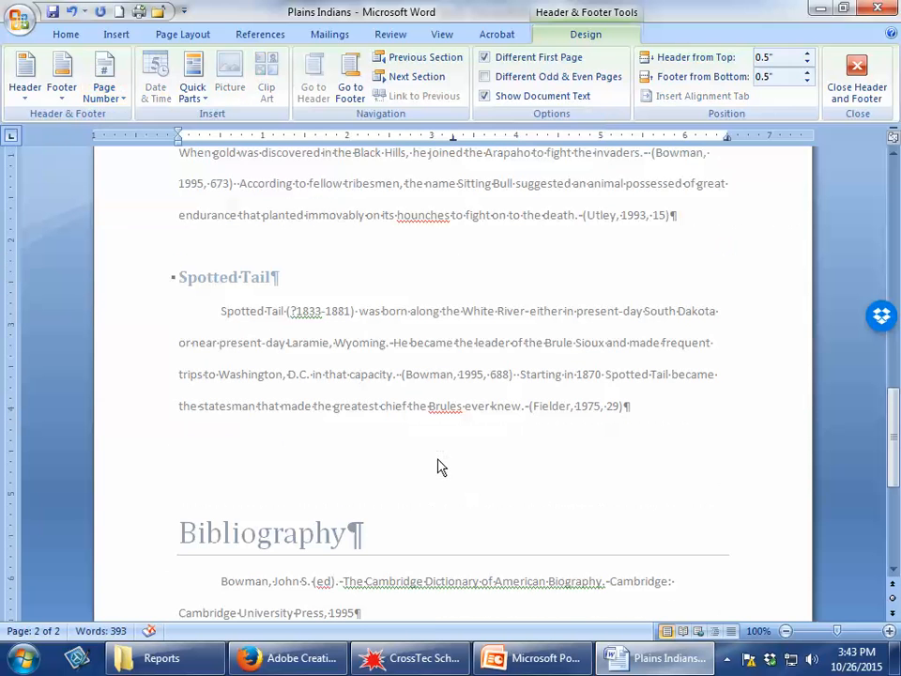
pyautogui.click(885, 96)
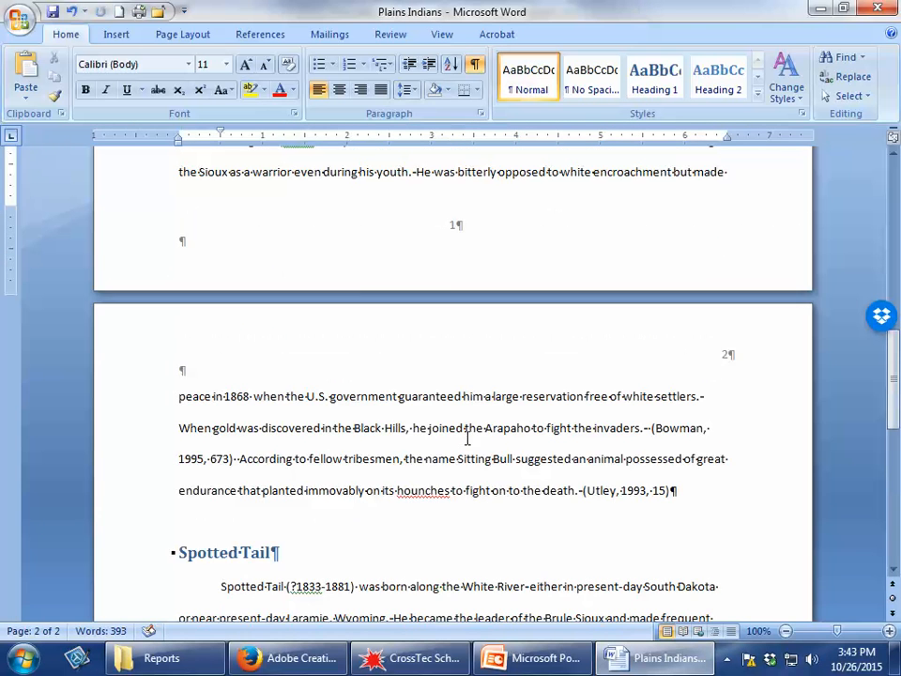
pyautogui.scroll(-3, 466, 441)
pyautogui.scroll(-5, 467, 438)
pyautogui.scroll(12, 467, 438)
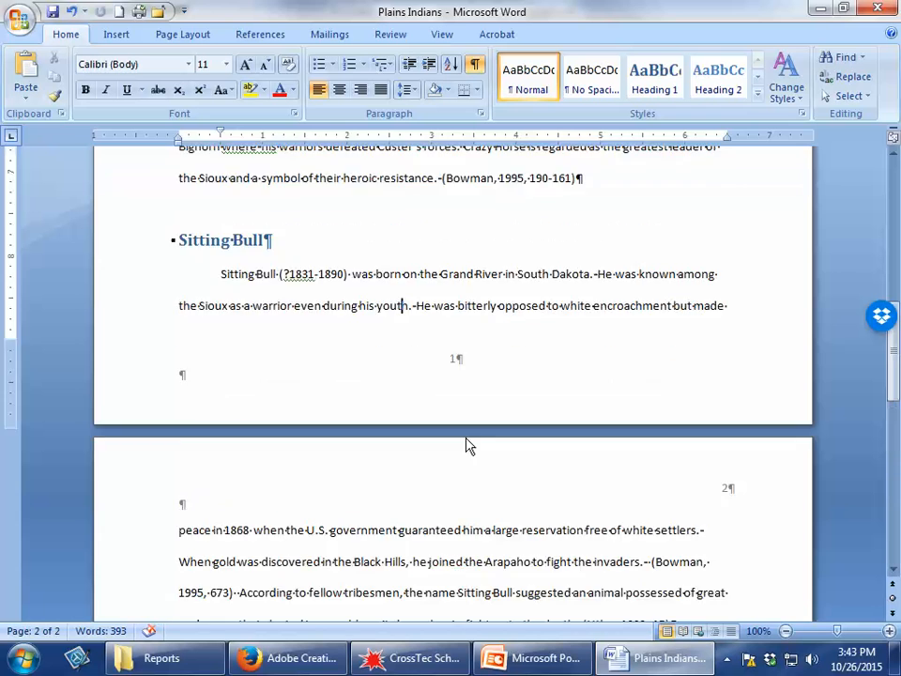
pyautogui.scroll(5, 466, 438)
pyautogui.scroll(-15, 467, 438)
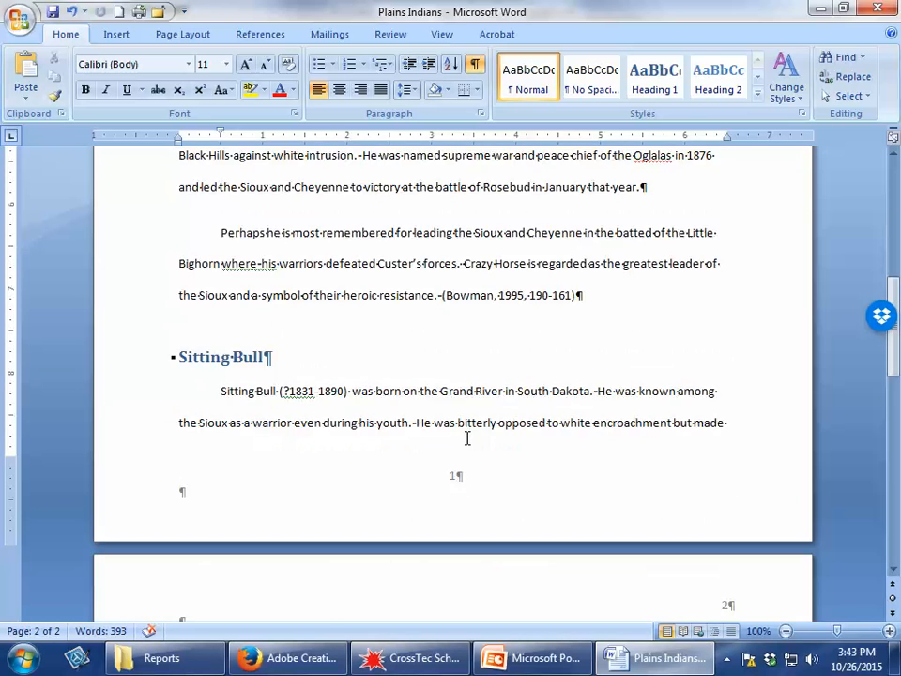
pyautogui.scroll(4, 463, 439)
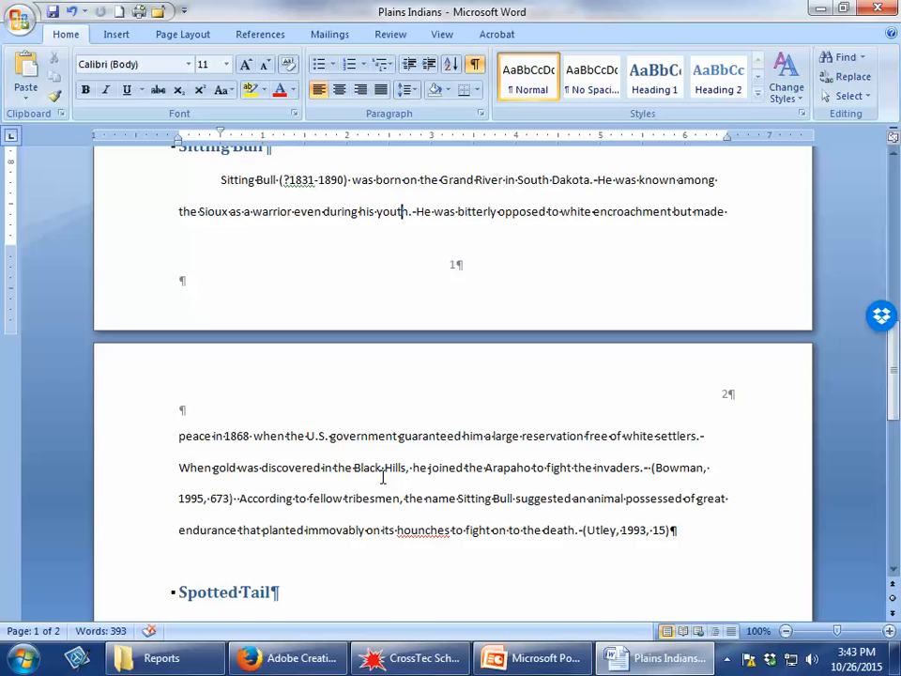